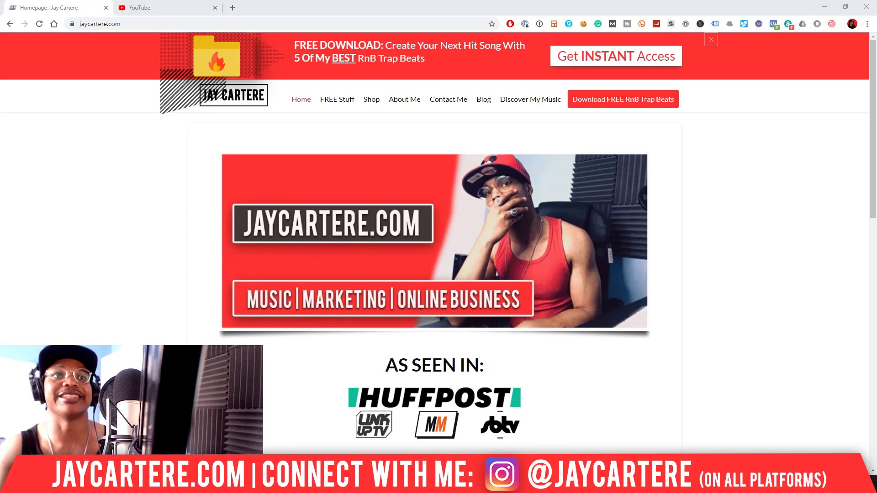
# Hide the browser, glance at the Console with F3, and return the playhead to bar 1.
pyautogui.click(825, 7)
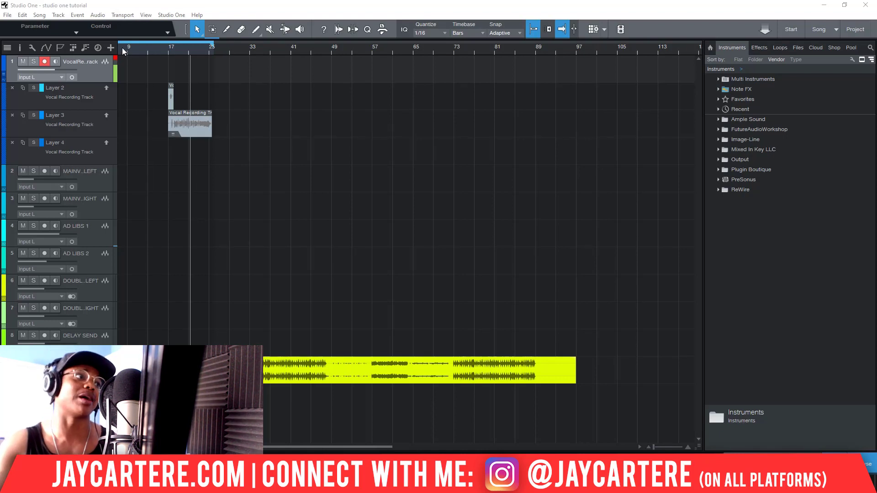
pyautogui.moveTo(165, 49); pyautogui.dragTo(166, 50)
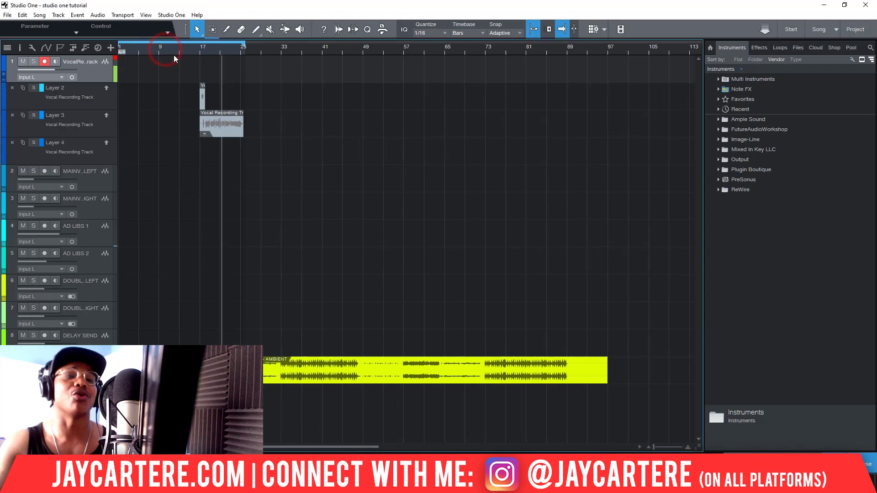
pyautogui.press('F3')
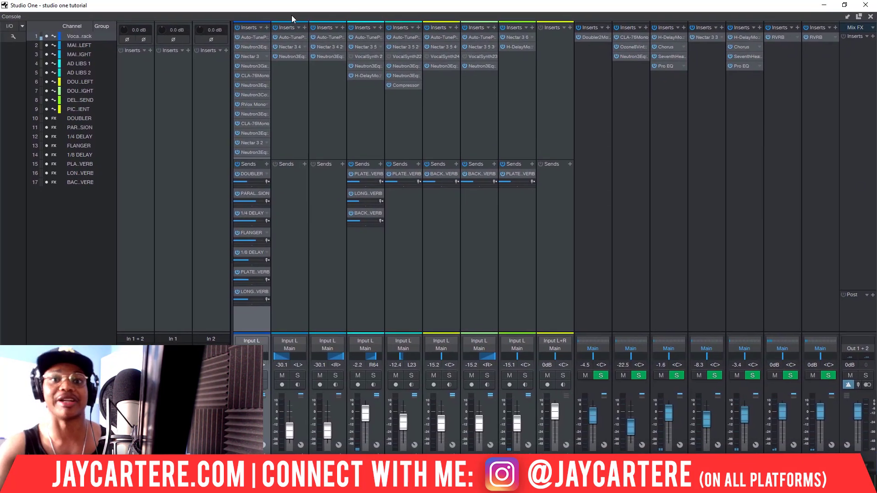
pyautogui.press('F3')
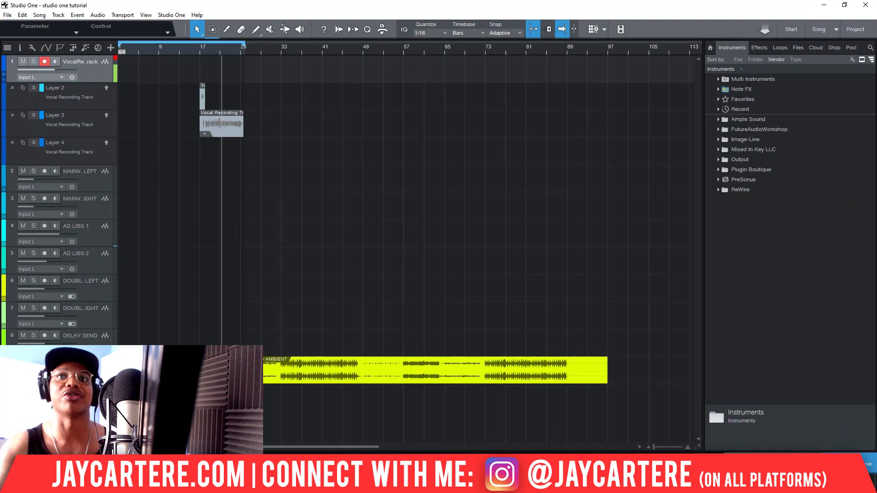
pyautogui.click(138, 45)
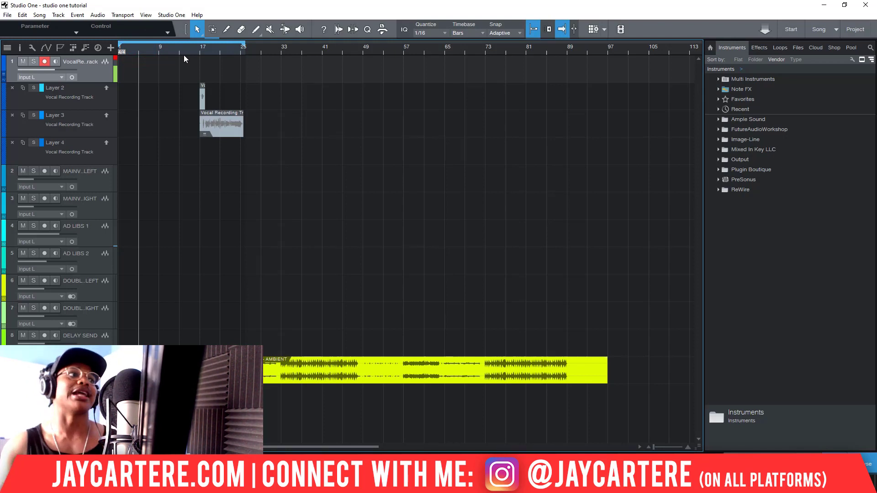
# Record a short vocal take, play it back from bar 5, then clear it from the main lane.
pyautogui.press('KP_Multiply')
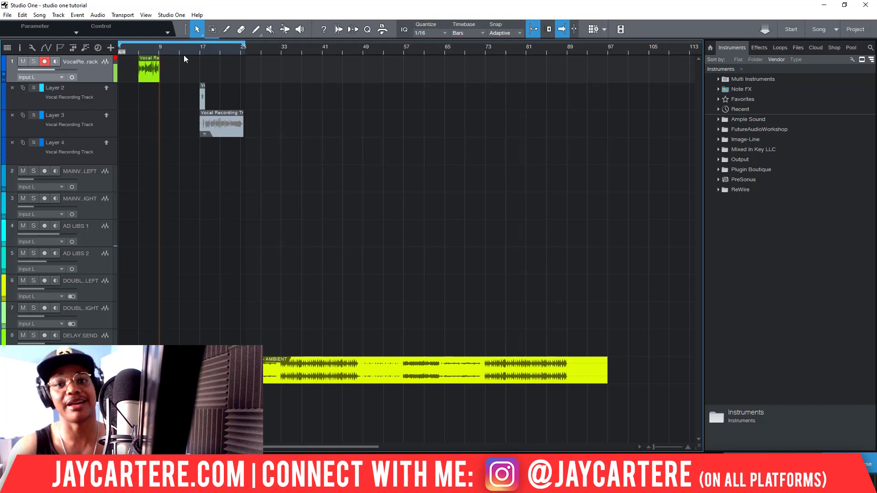
pyautogui.press('space')
pyautogui.click(141, 47)
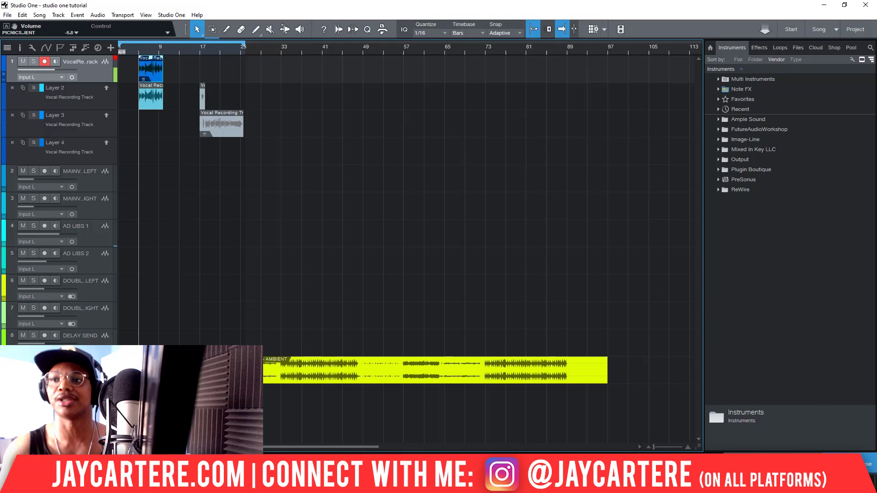
pyautogui.press('space')
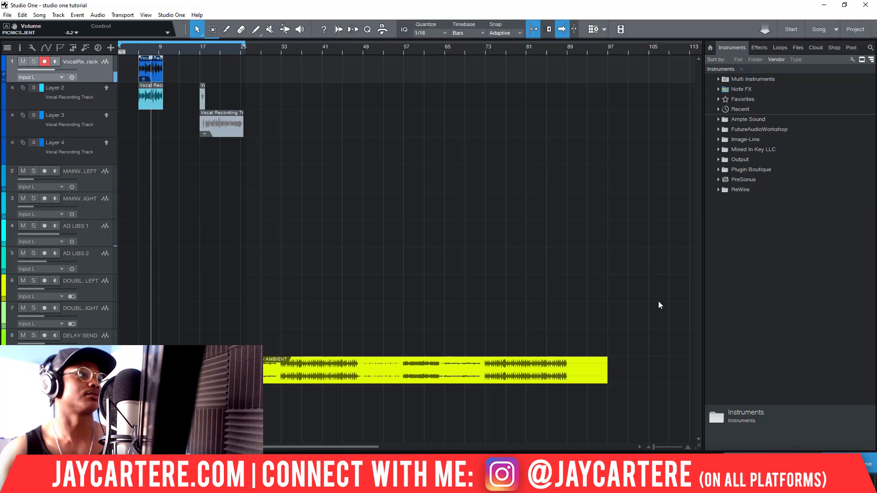
pyautogui.click(174, 75)
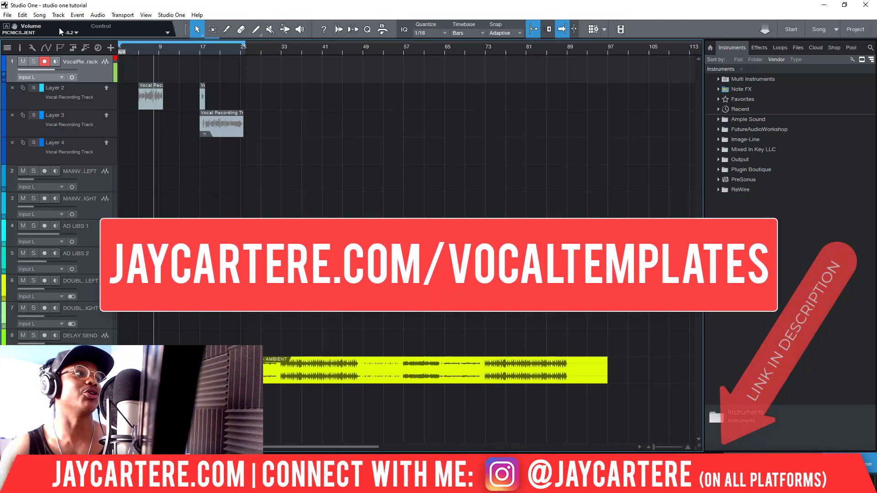
# Create a new Empty Song with the Song Title 'STUDIO TUT REC'.
pyautogui.click(7, 15)
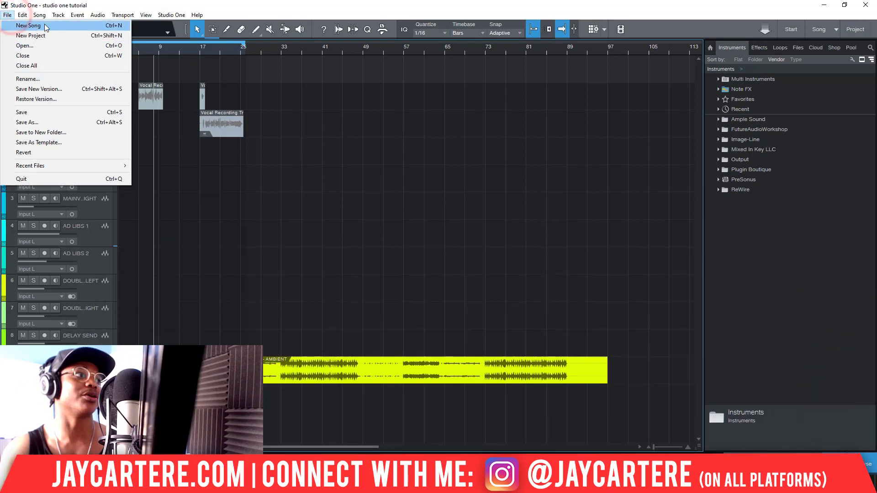
pyautogui.click(7, 15)
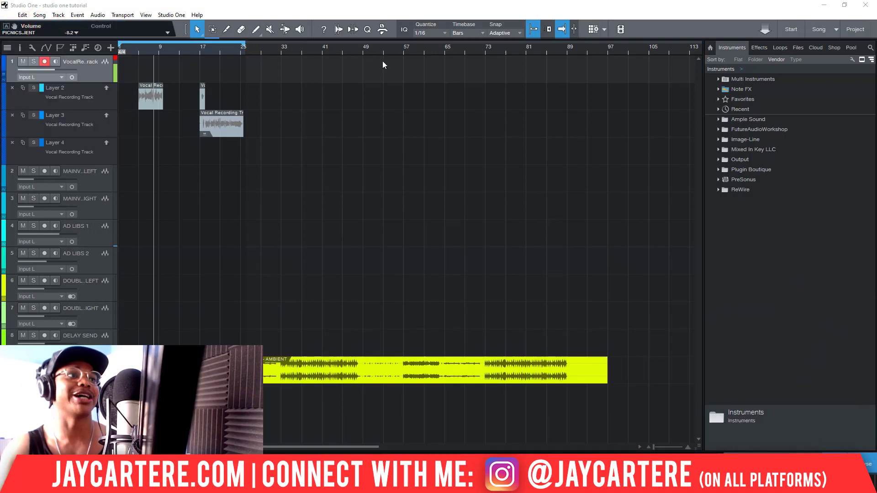
pyautogui.hotkey('ctrl', 'n')
pyautogui.moveTo(463, 133); pyautogui.dragTo(379, 111)
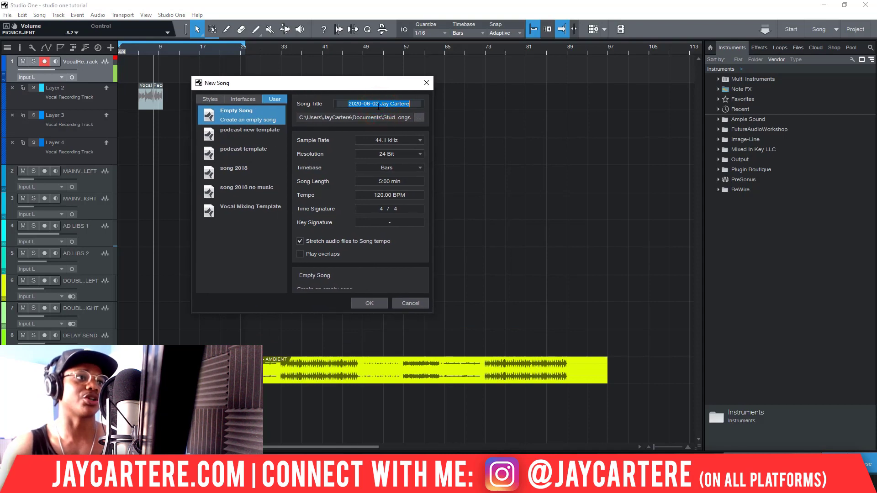
pyautogui.write('ST')
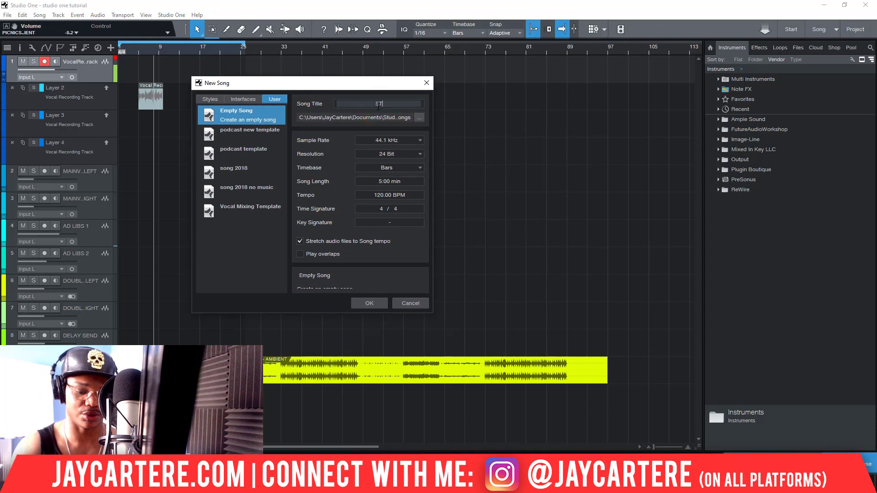
pyautogui.write('UDIO TUR')
pyautogui.press('BackSpace')
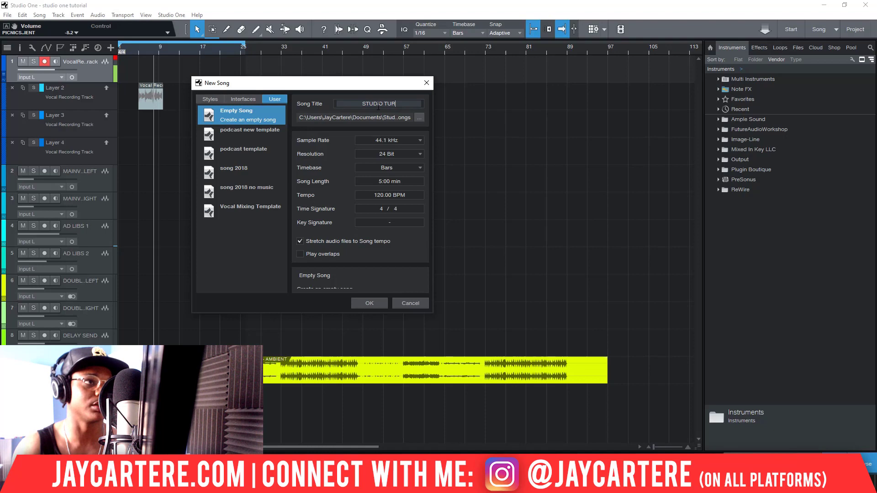
pyautogui.write('T')
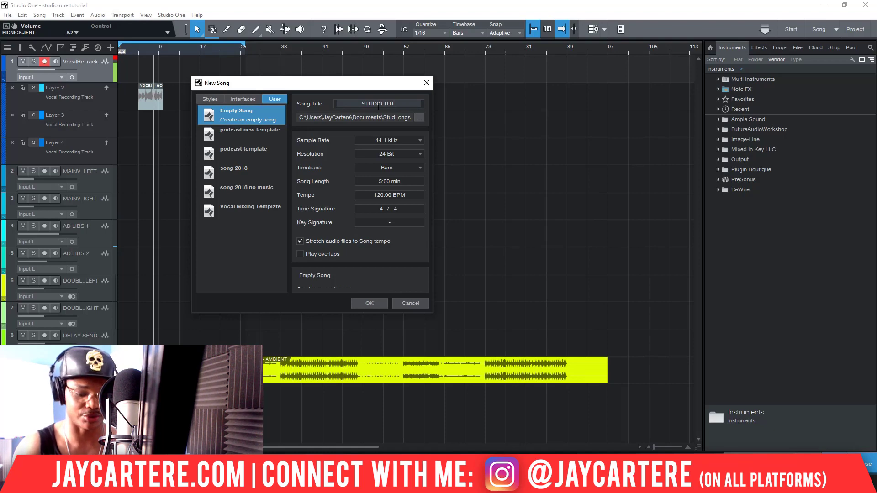
pyautogui.write(' REC')
pyautogui.press('Return')
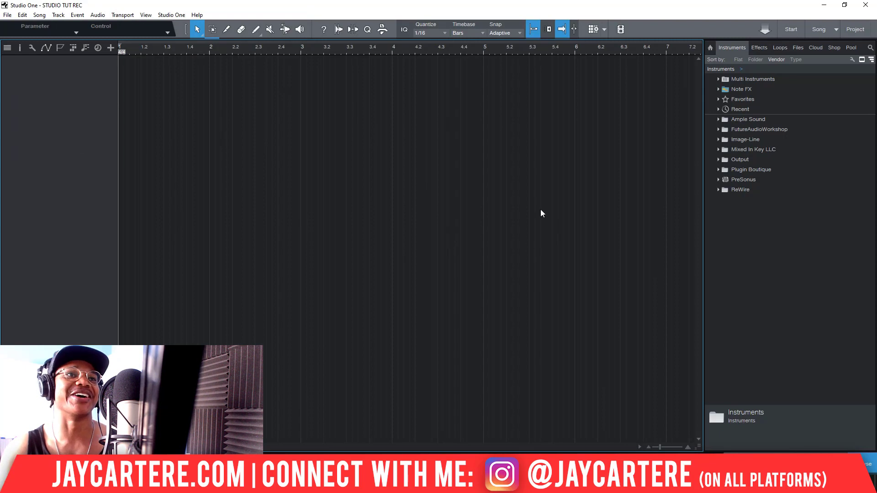
# Add an audio track named BEAT TRACK.
pyautogui.click(79, 76)
pyautogui.click(110, 48)
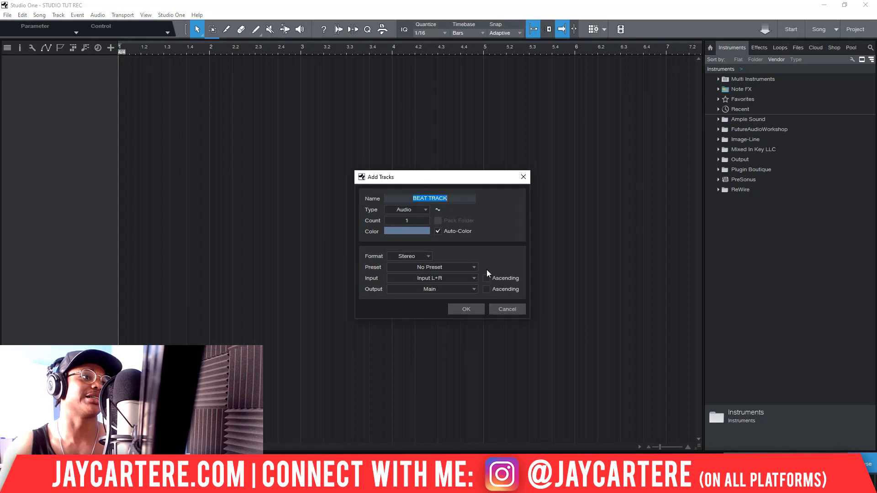
pyautogui.click(463, 311)
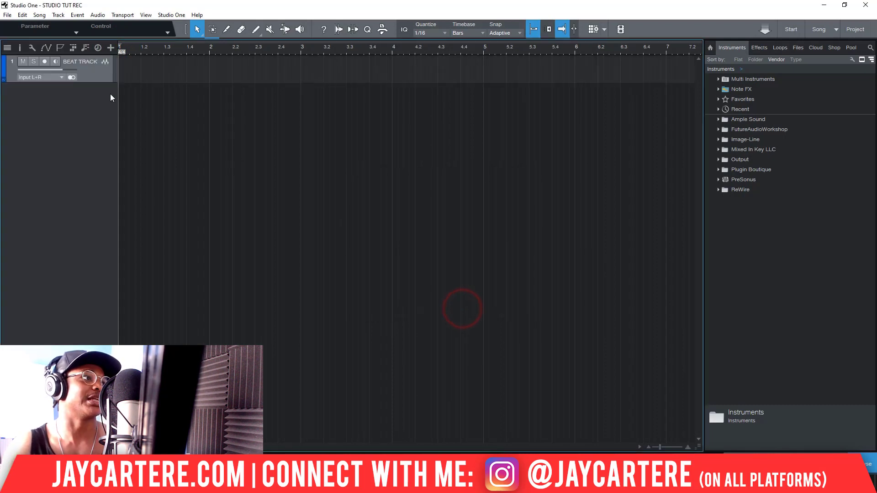
# Add a second audio track named VOCAL RECORDING below it.
pyautogui.click(82, 71)
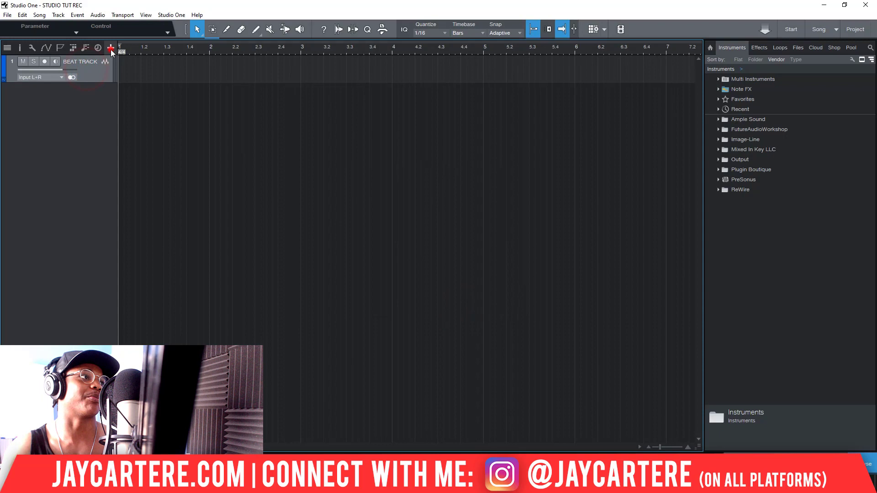
pyautogui.click(110, 47)
pyautogui.click(456, 196)
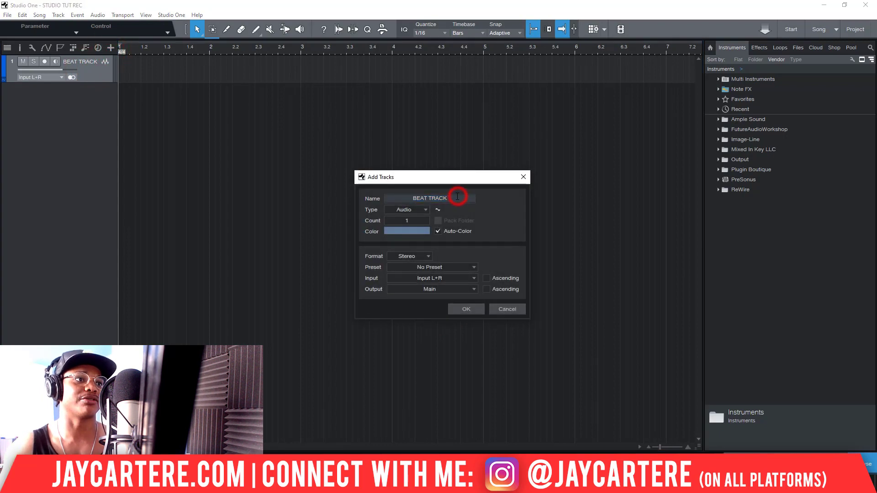
pyautogui.hotkey('ctrl', 'a')
pyautogui.write('V')
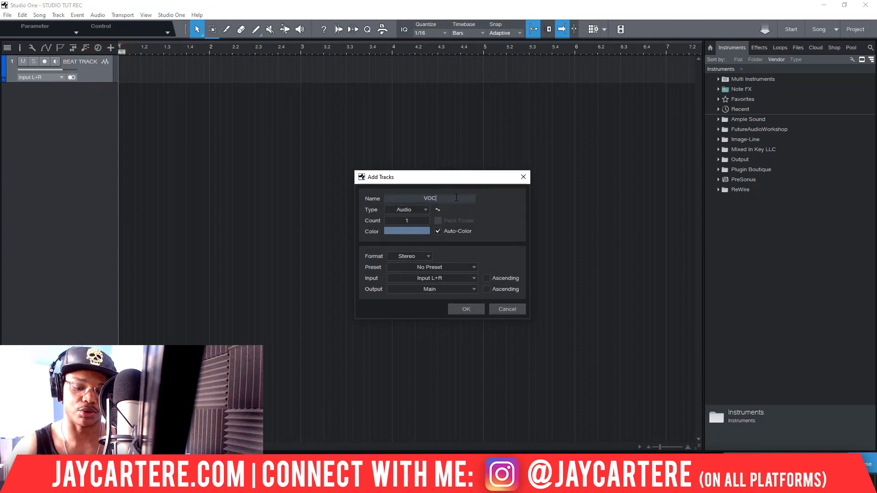
pyautogui.write('OCAL RECORDI')
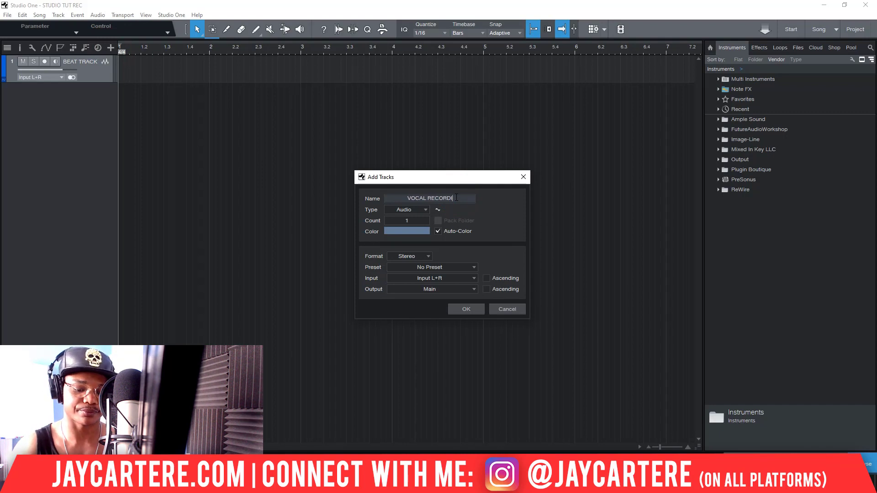
pyautogui.press('Return')
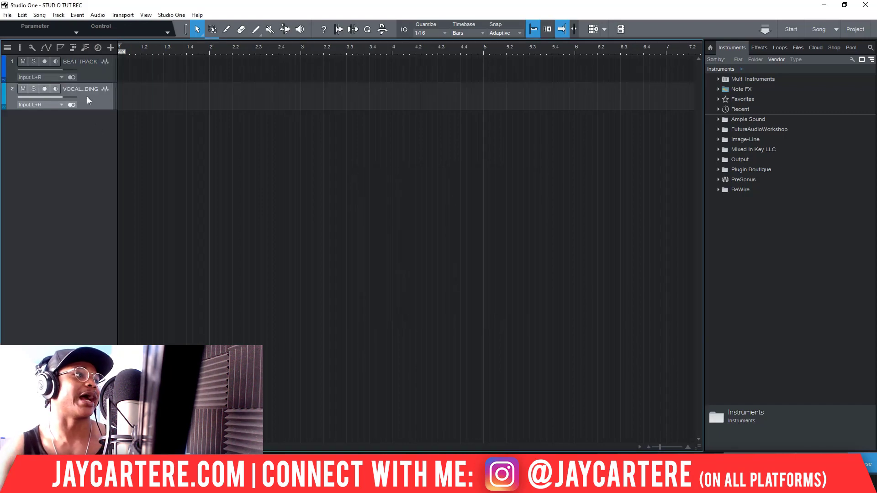
# Set the vocal track's input to Input L and turn on its input monitoring.
pyautogui.click(60, 105)
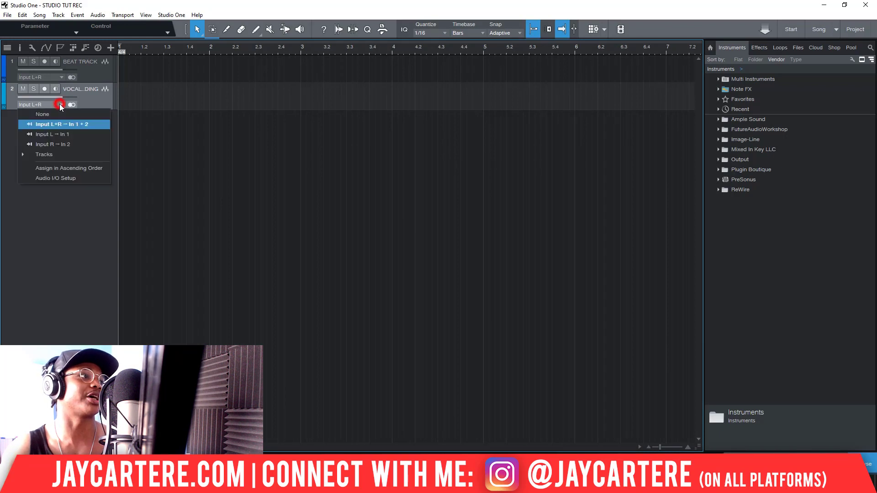
pyautogui.click(56, 133)
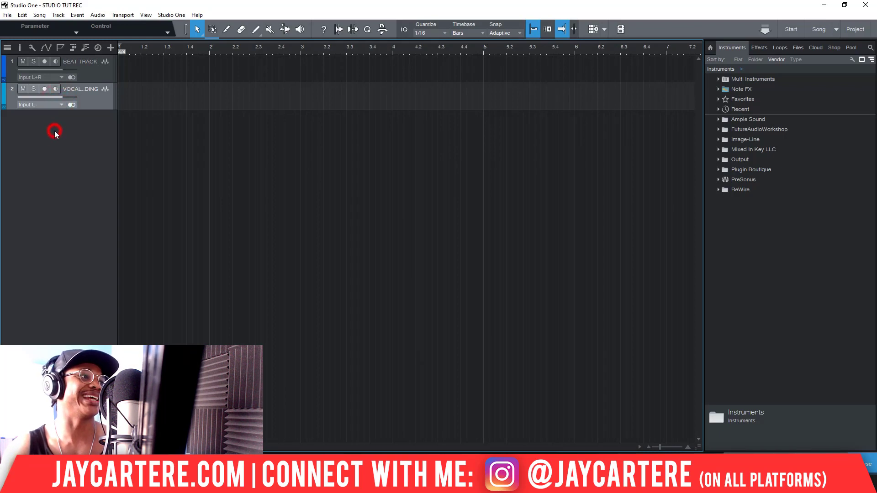
pyautogui.click(72, 105)
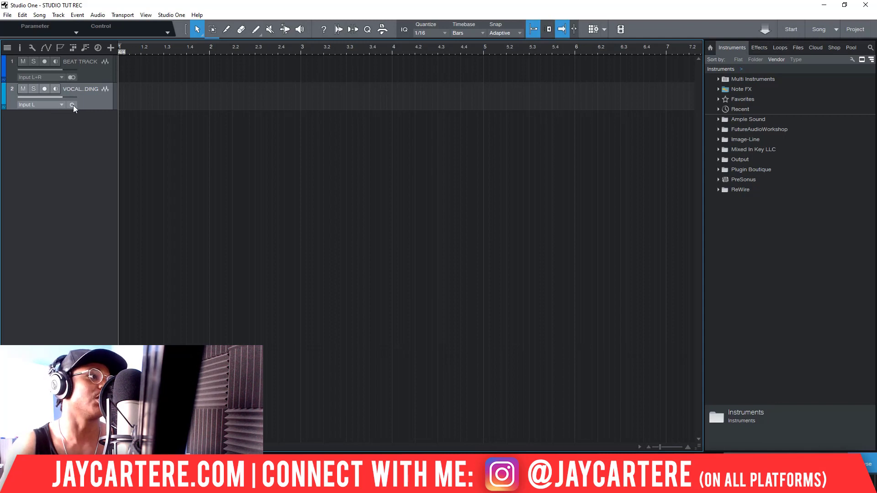
pyautogui.click(71, 105)
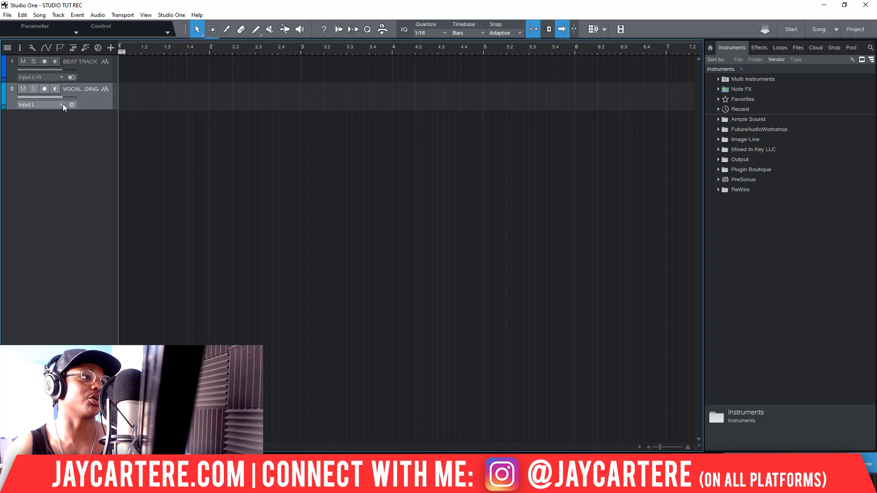
# Confirm the vocal track stays on Input L, In 1, and re-enable its Monitor button.
pyautogui.click(56, 105)
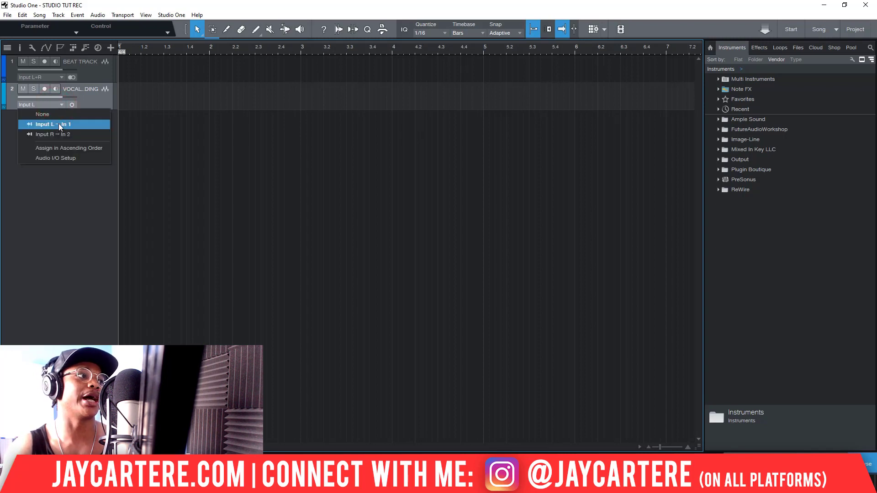
pyautogui.click(66, 122)
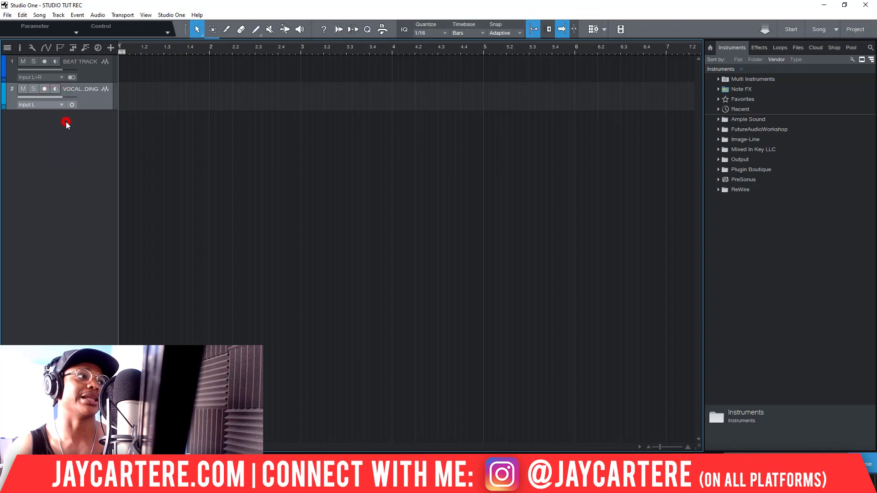
pyautogui.click(57, 105)
pyautogui.click(57, 105)
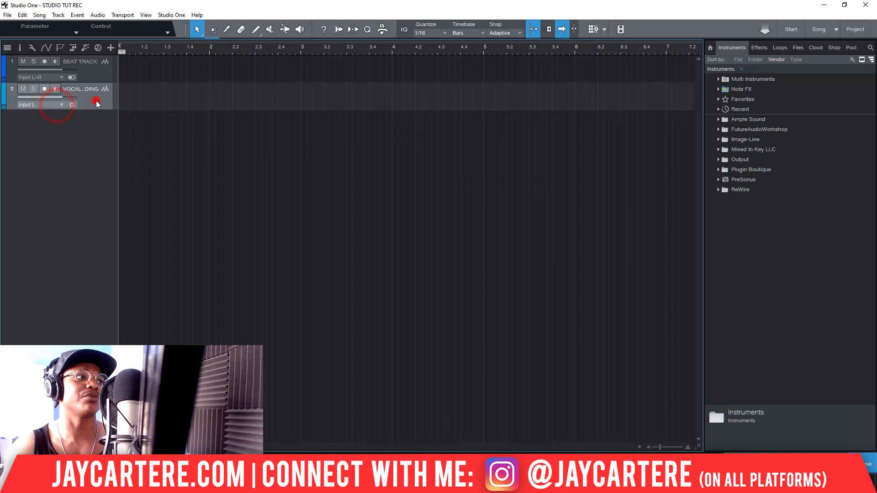
pyautogui.click(93, 102)
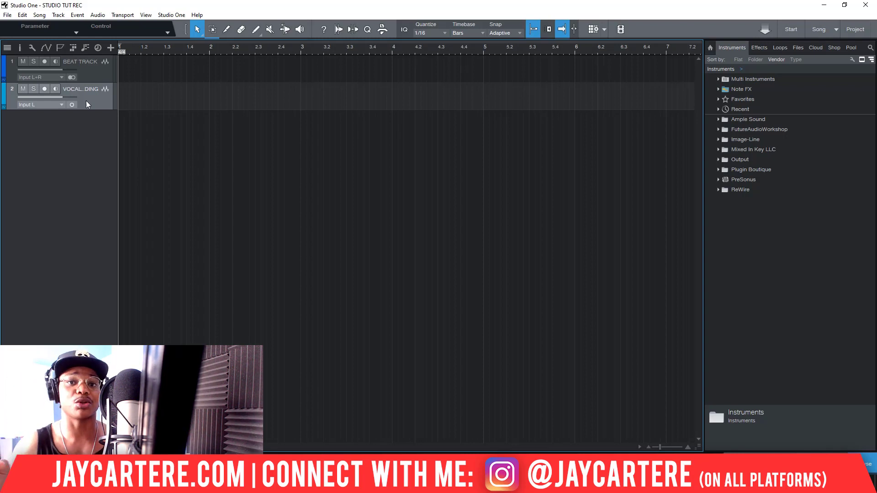
pyautogui.click(58, 106)
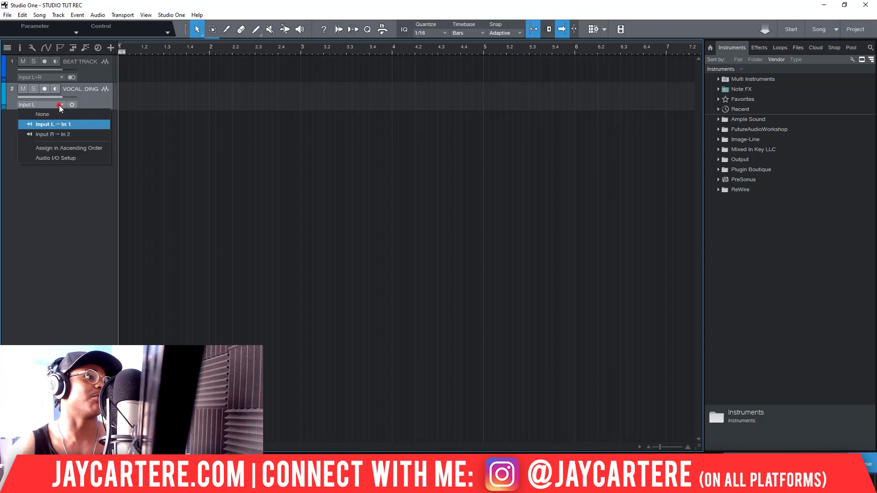
pyautogui.click(103, 103)
pyautogui.click(56, 89)
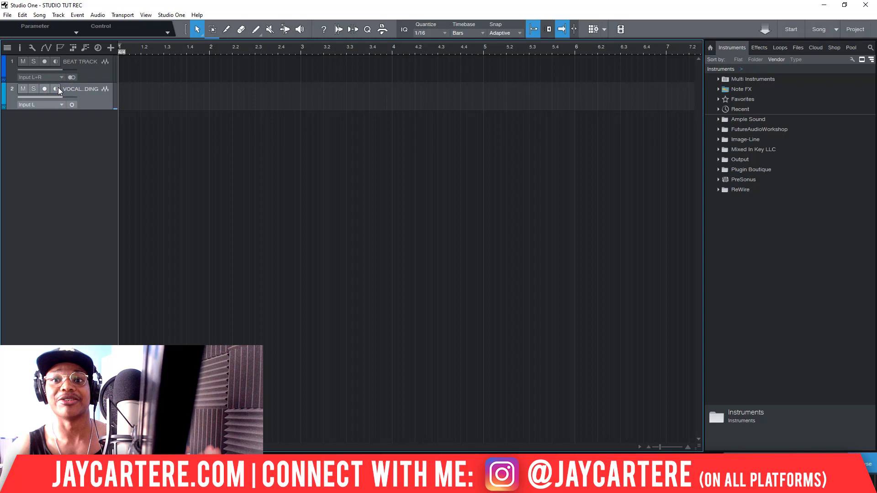
# Arm the vocal track with monitoring off and place the playhead near bar 1.3.
pyautogui.click(56, 89)
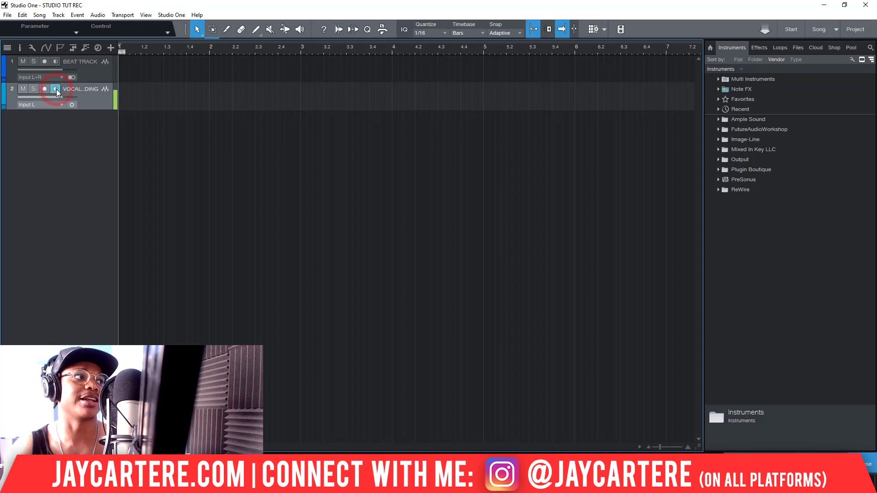
pyautogui.click(55, 89)
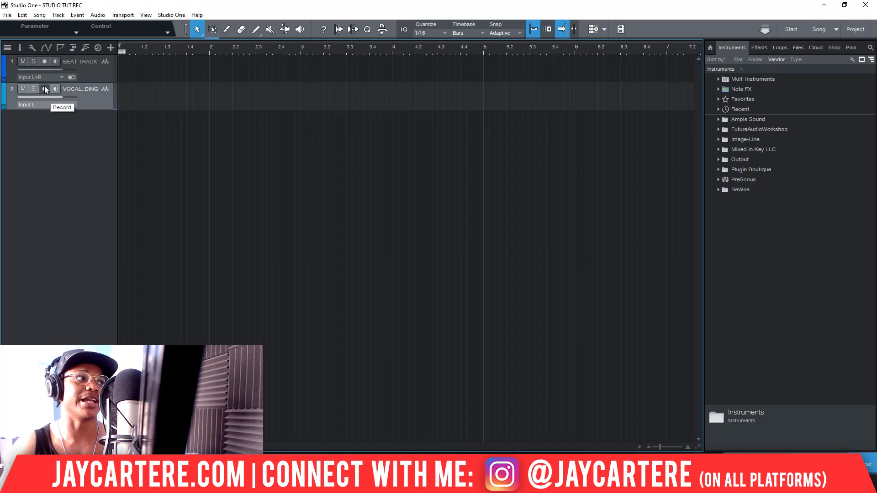
pyautogui.click(44, 89)
pyautogui.click(56, 89)
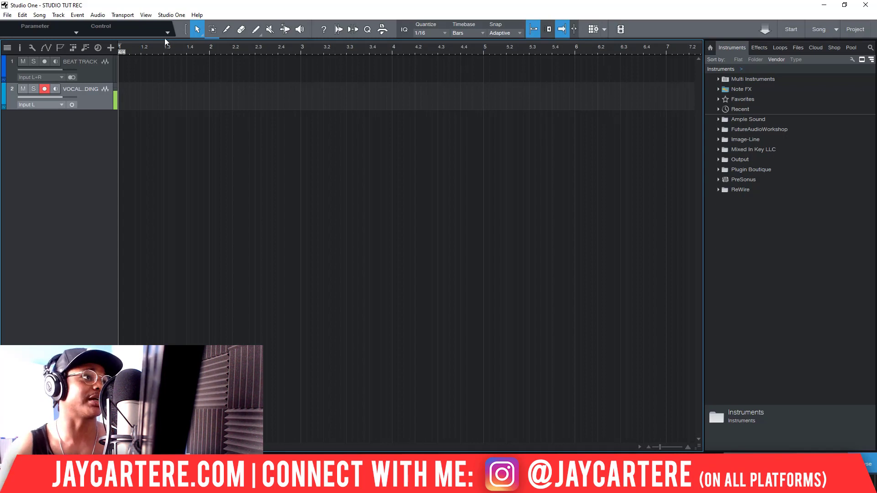
pyautogui.click(169, 51)
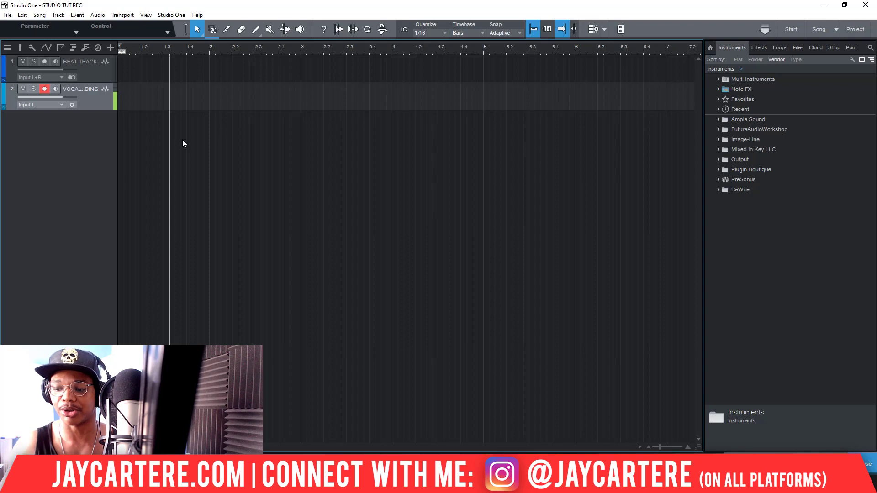
# Rewind to the song start and record a short vocal take up to about bar 2.4.
pyautogui.press('Home')
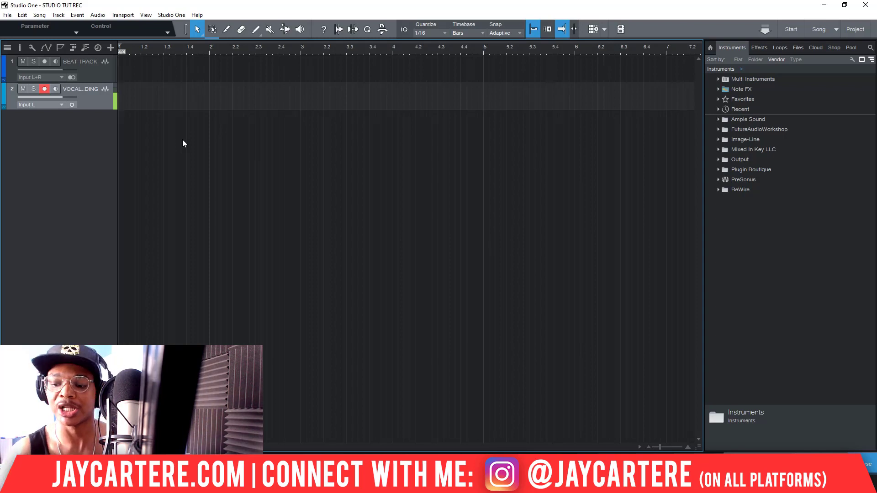
pyautogui.press('KP_Multiply')
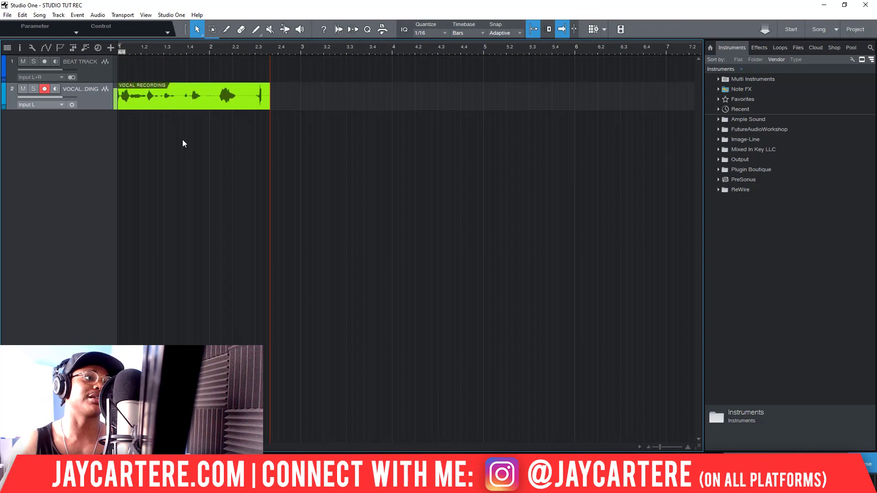
pyautogui.press('space')
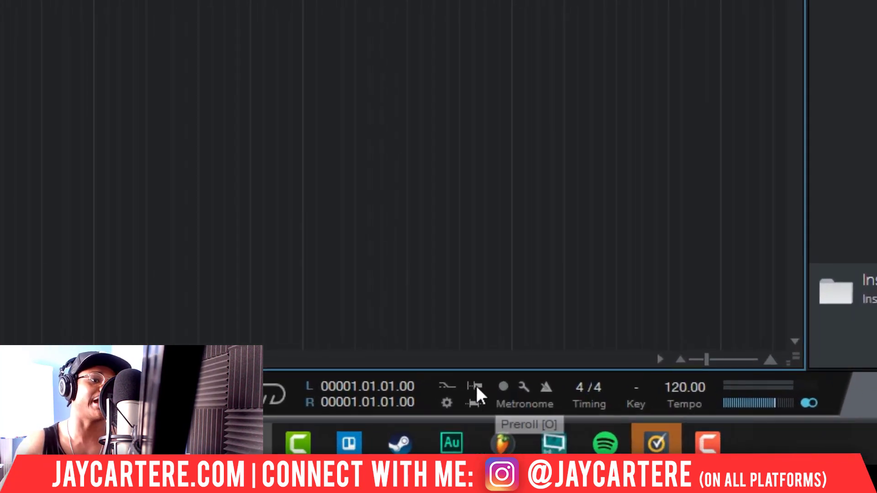
# Enable Precount and set the Record panel to Takes to Layers with Record Takes looping.
pyautogui.click(476, 385)
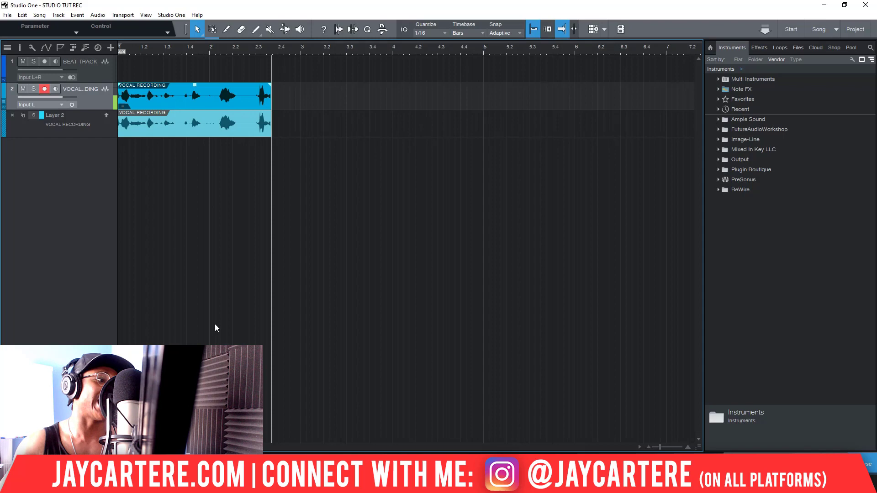
pyautogui.click(154, 15)
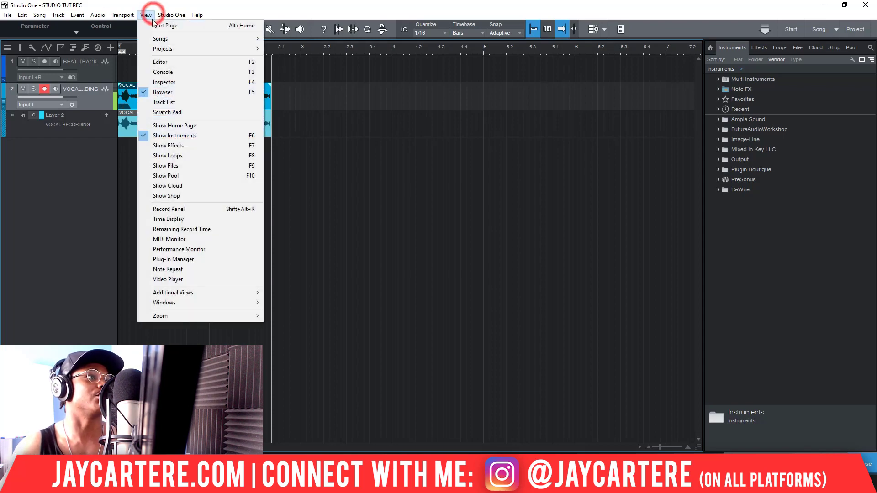
pyautogui.click(171, 209)
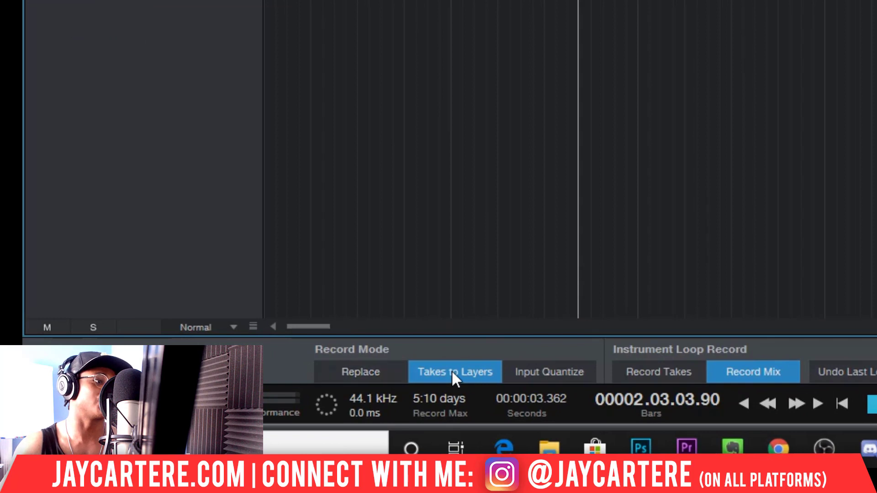
pyautogui.click(451, 369)
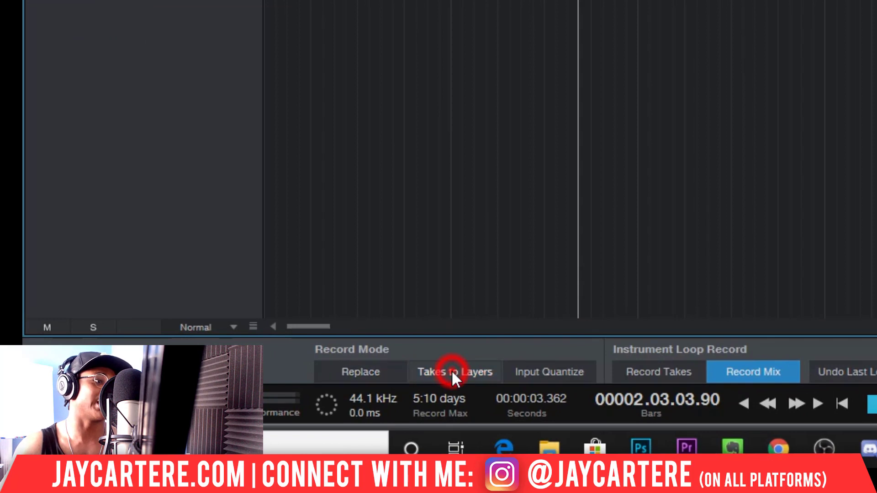
pyautogui.click(665, 368)
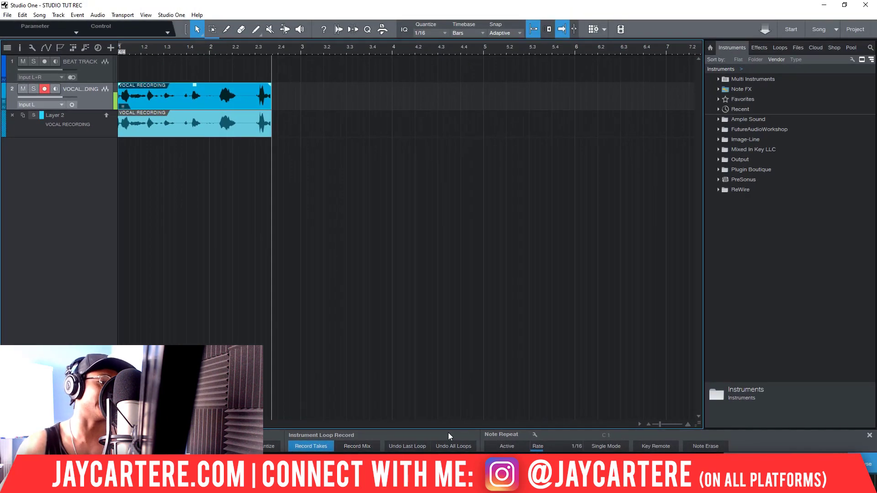
# Record a second vocal take from the song start to about bar 3.4.
pyautogui.click(155, 161)
pyautogui.click(128, 50)
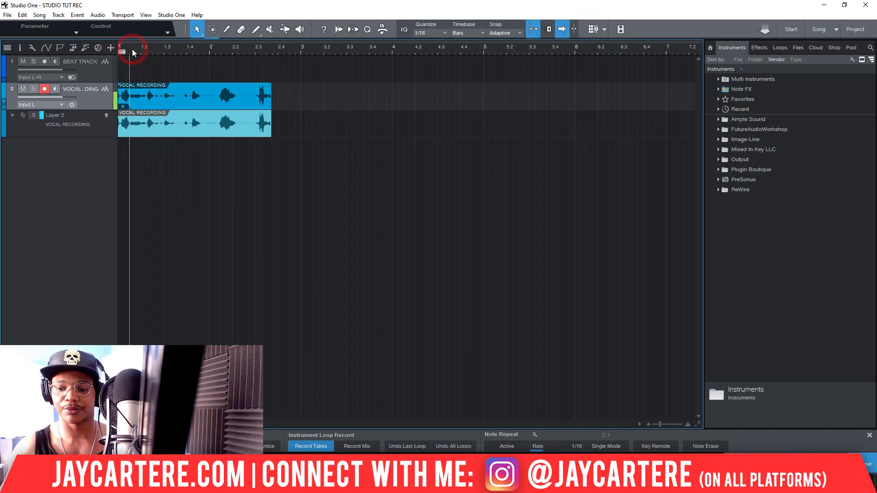
pyautogui.press('KP_Multiply')
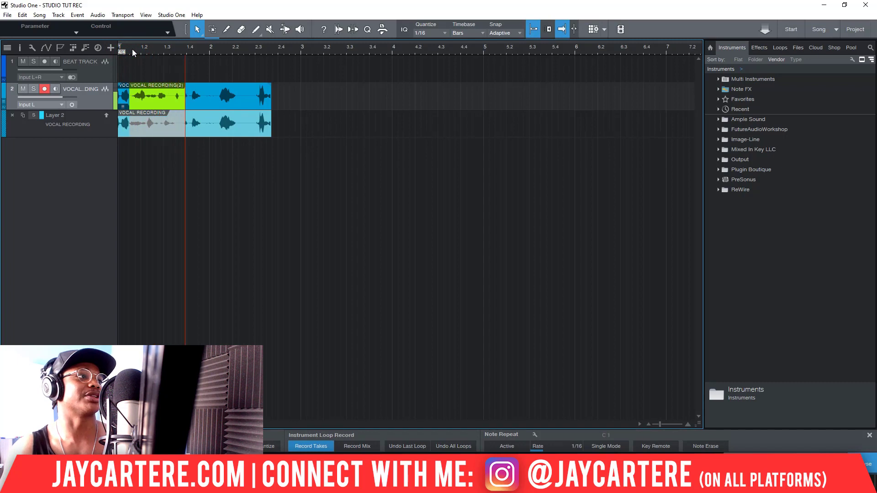
pyautogui.hotkey('alt', 'space')
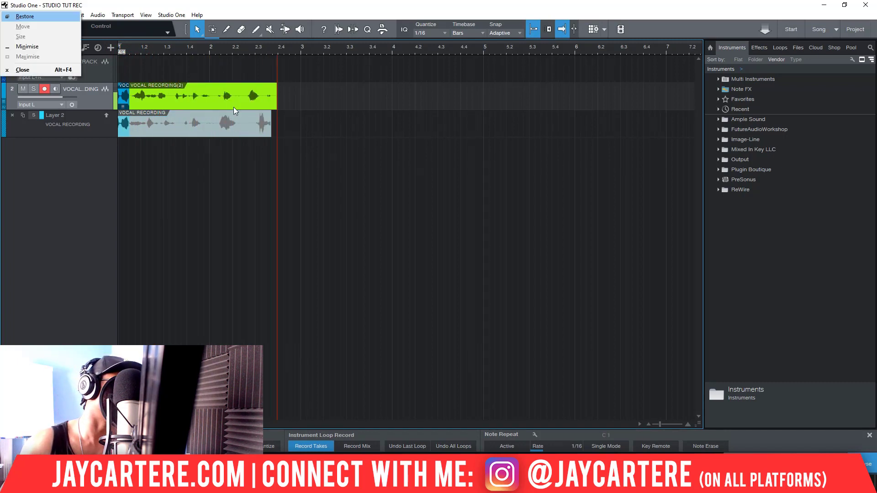
pyautogui.click(301, 146)
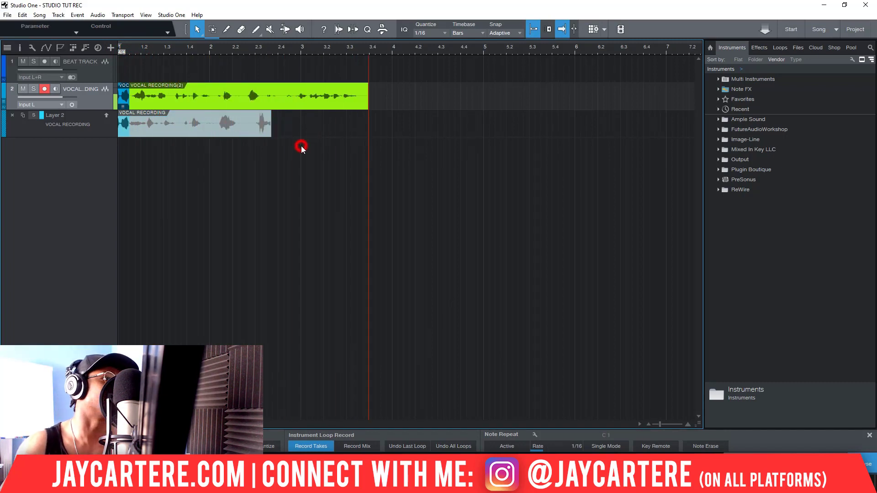
pyautogui.press('space')
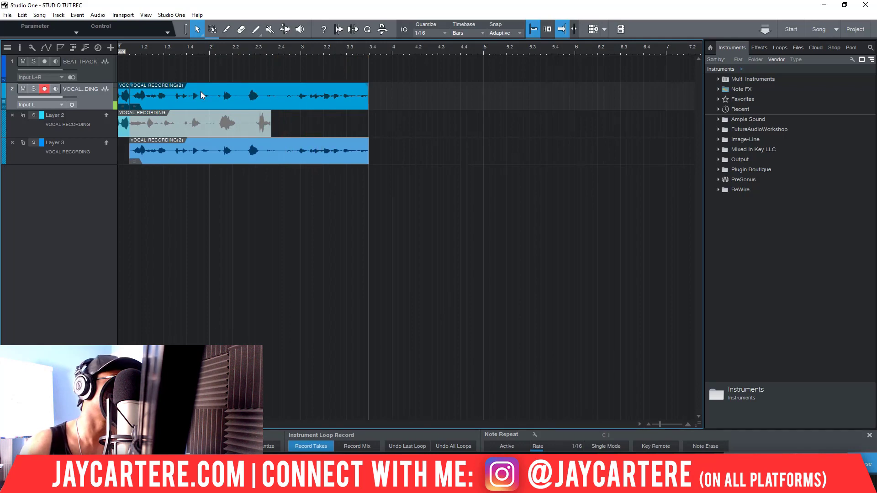
pyautogui.click(122, 47)
pyautogui.press('space')
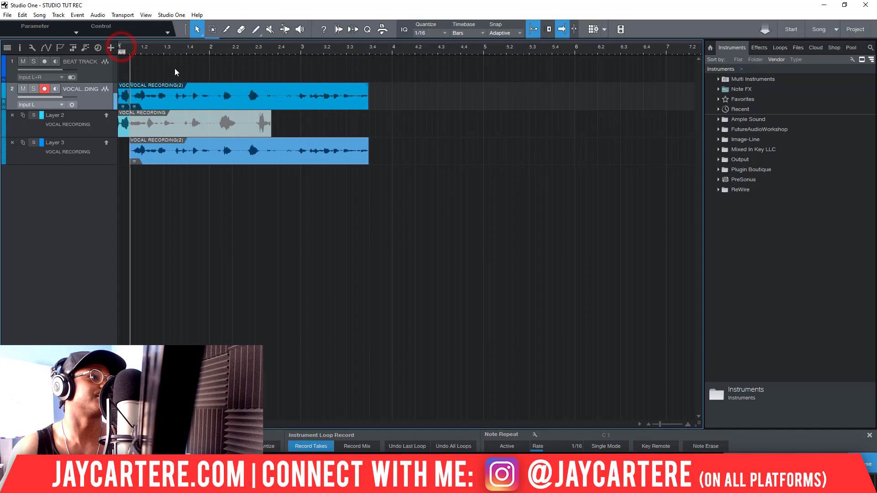
pyautogui.click(199, 54)
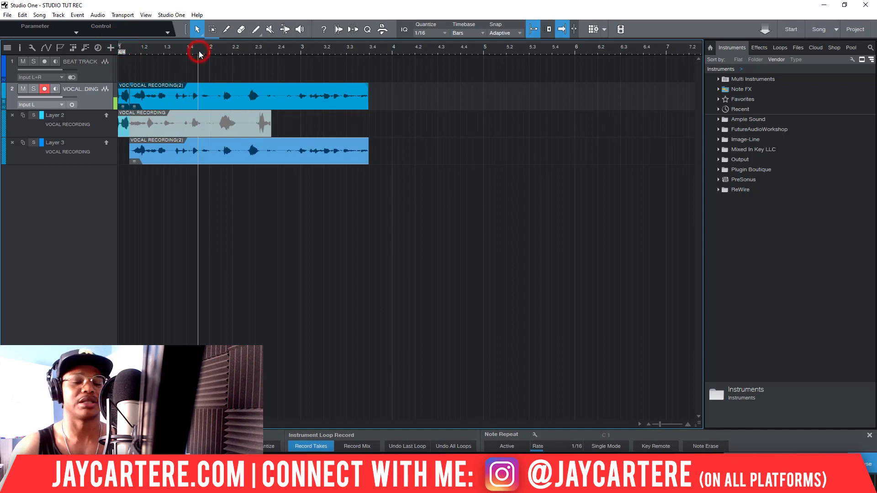
pyautogui.press('space')
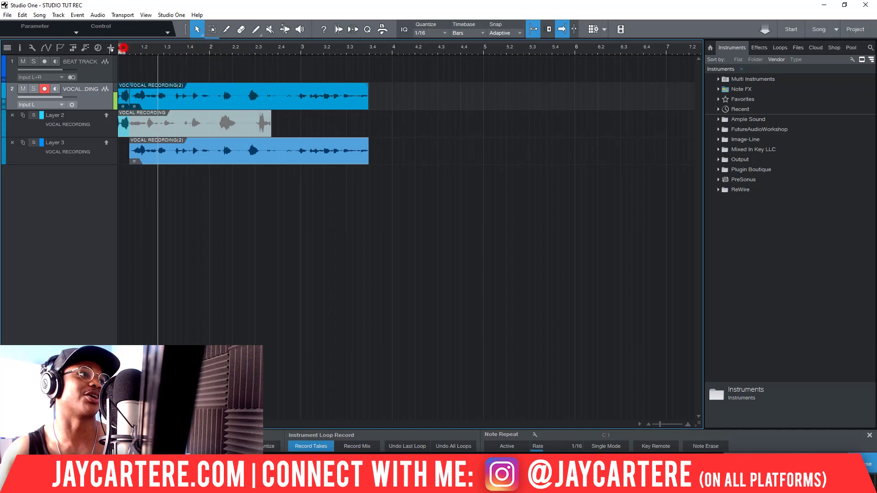
pyautogui.click(123, 50)
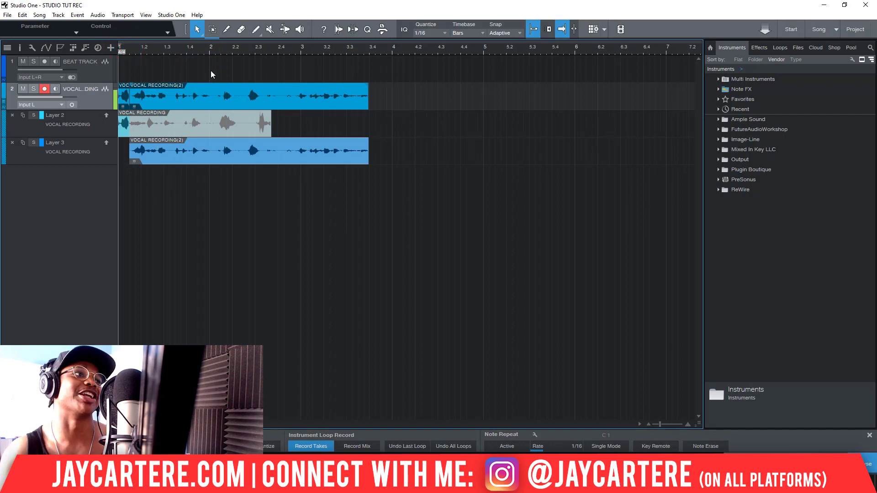
pyautogui.click(210, 51)
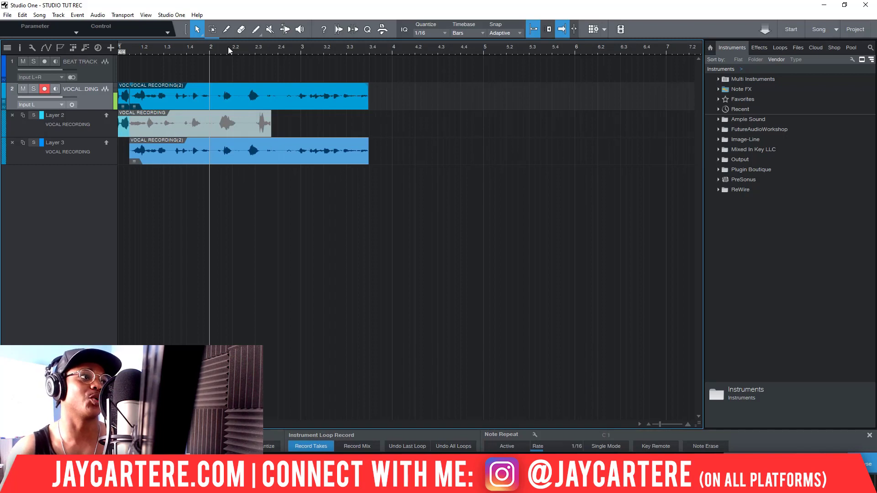
pyautogui.press('space')
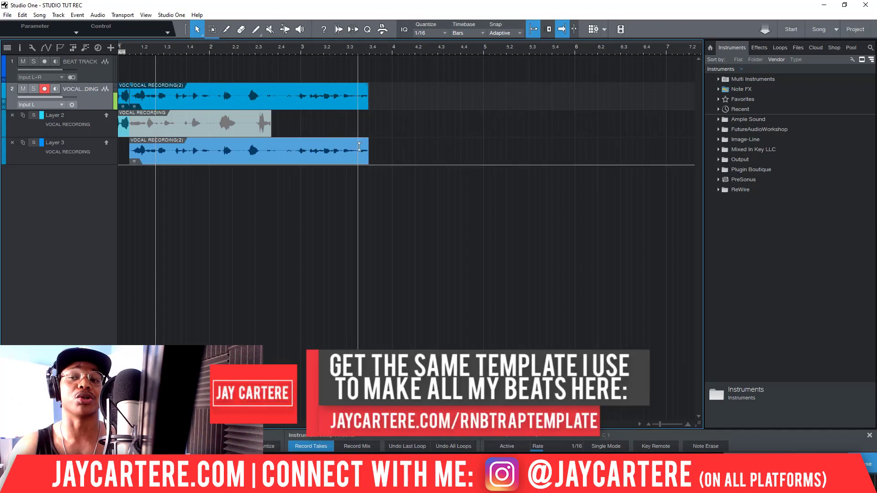
# Stop playback and close the Record panel.
pyautogui.press('space')
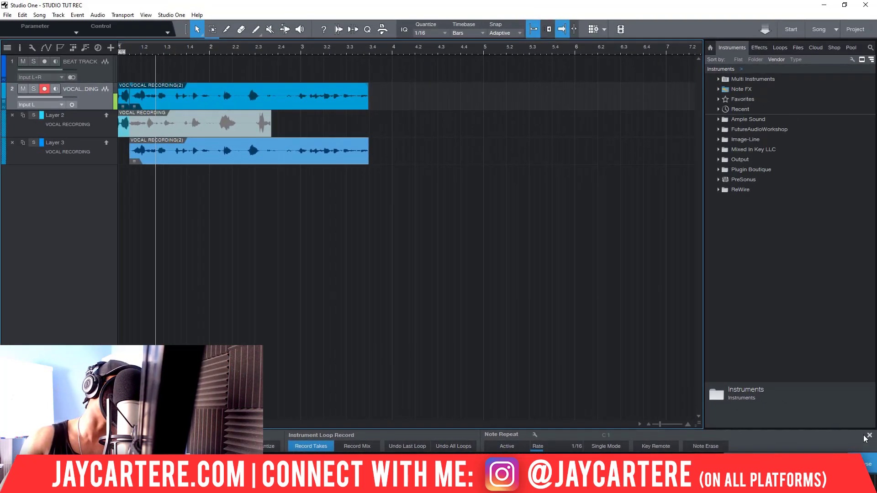
pyautogui.click(868, 435)
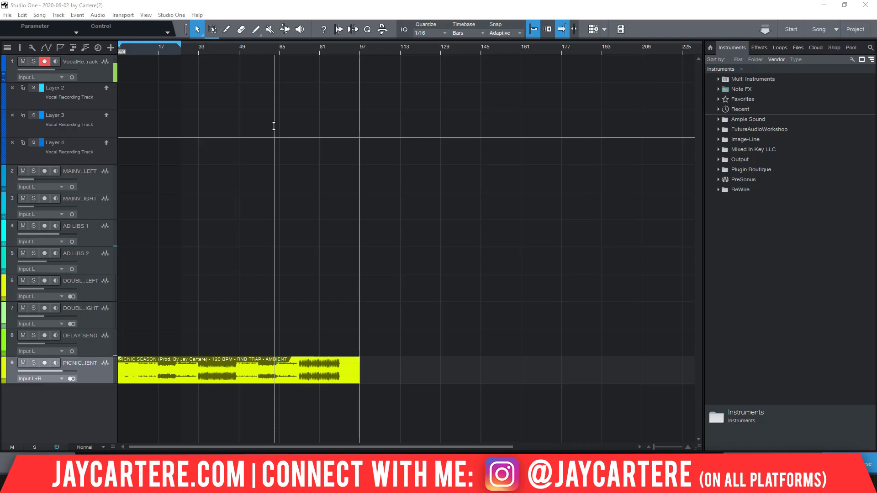
# In Options > Audio Setup, switch the Audio Device to Studio USB (2048 samples, 44.1 kHz).
pyautogui.click(230, 13)
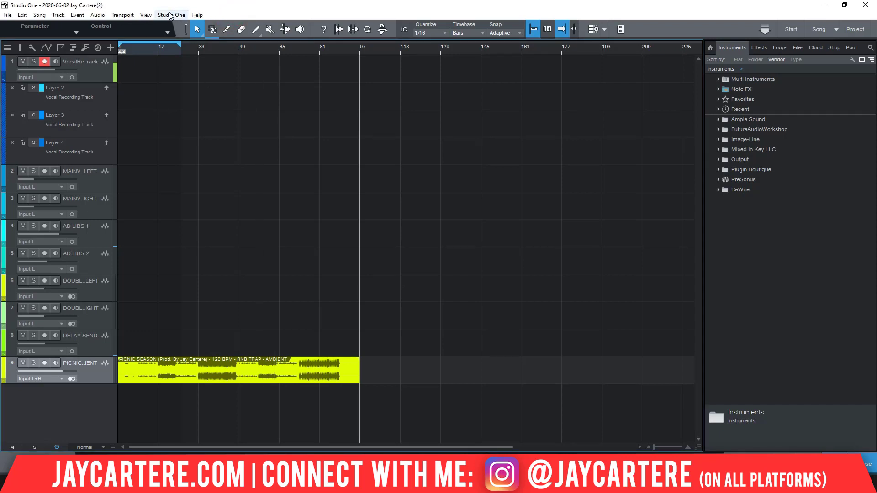
pyautogui.click(175, 17)
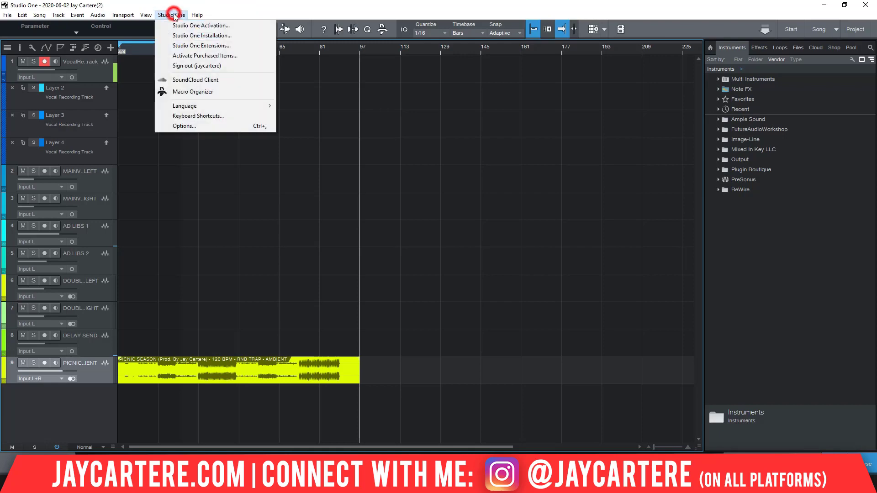
pyautogui.click(188, 125)
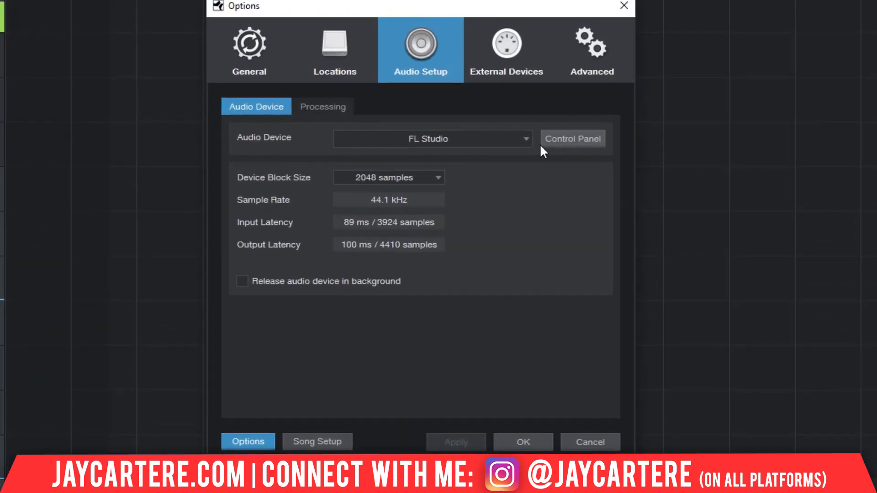
pyautogui.click(524, 138)
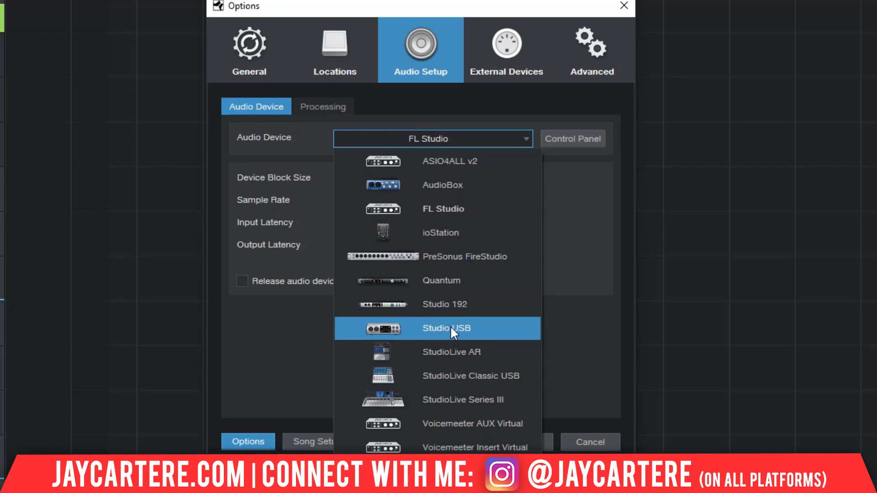
pyautogui.click(452, 325)
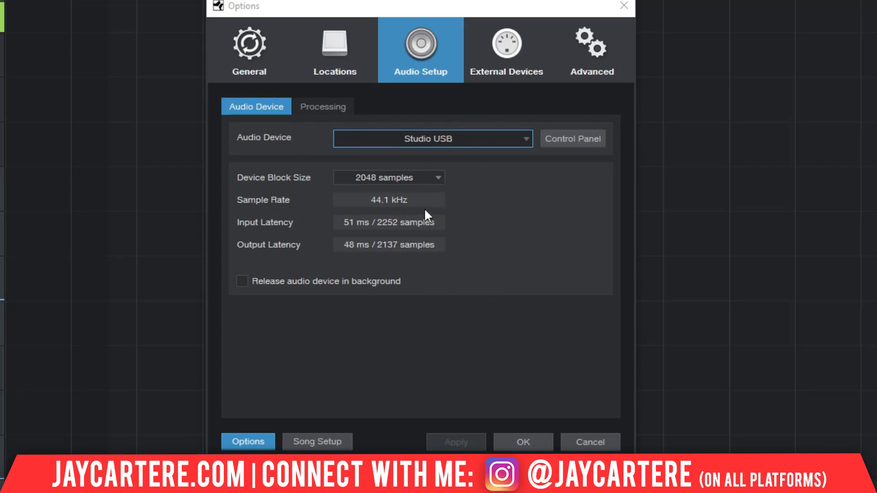
pyautogui.click(433, 176)
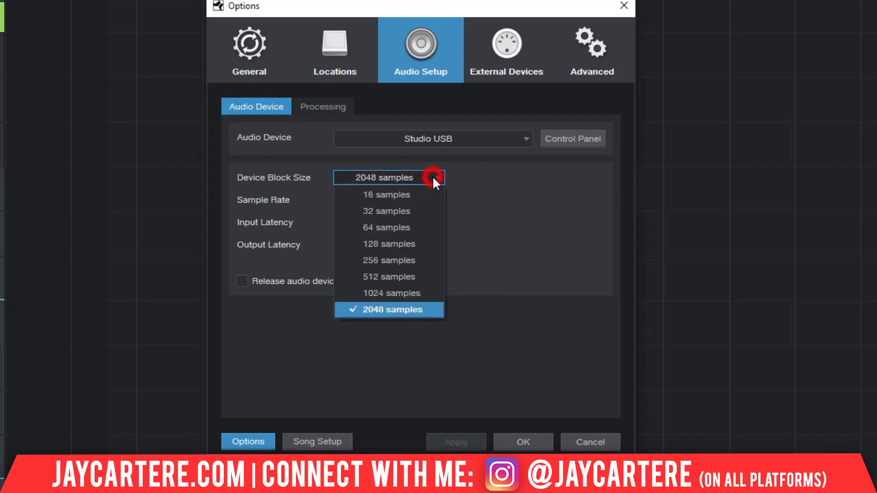
pyautogui.click(516, 227)
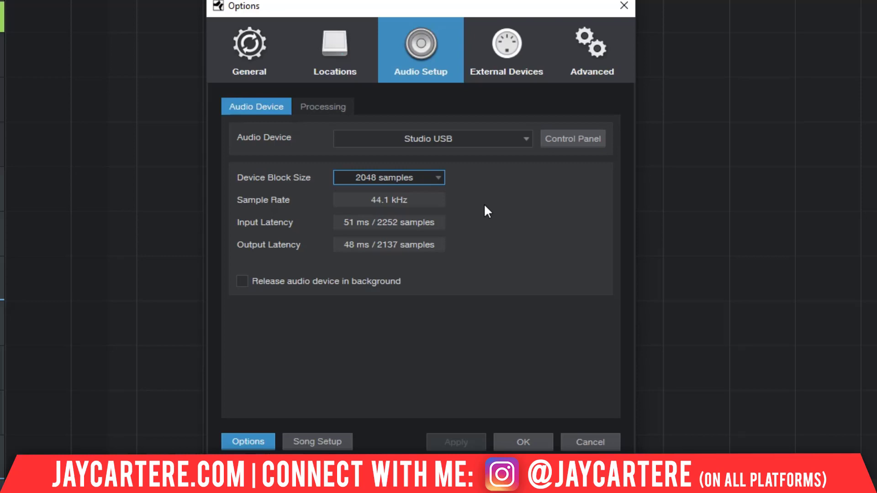
pyautogui.click(440, 174)
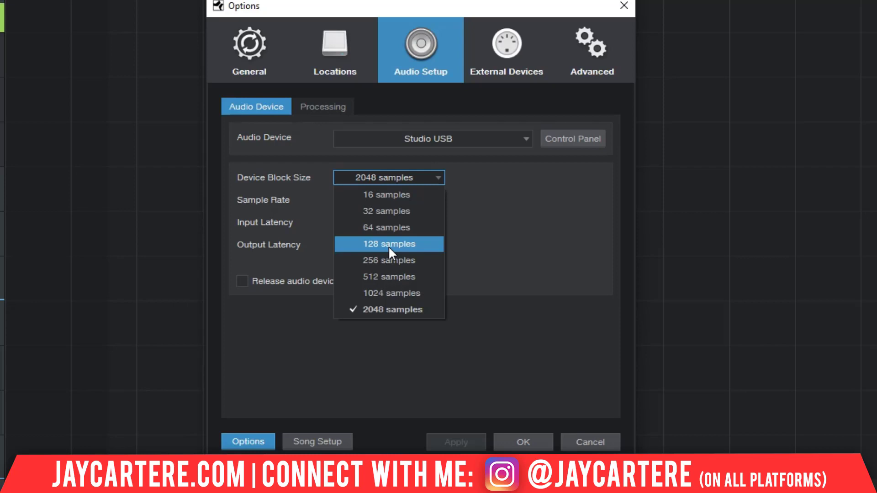
pyautogui.click(483, 247)
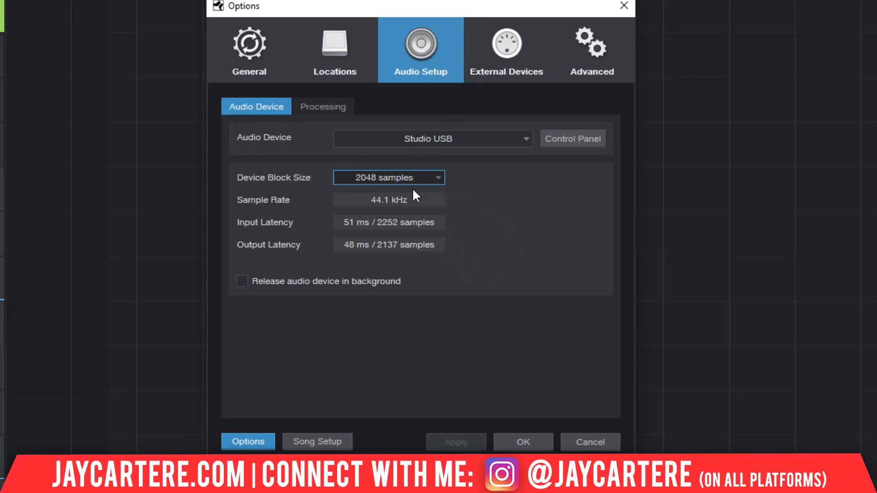
pyautogui.click(428, 177)
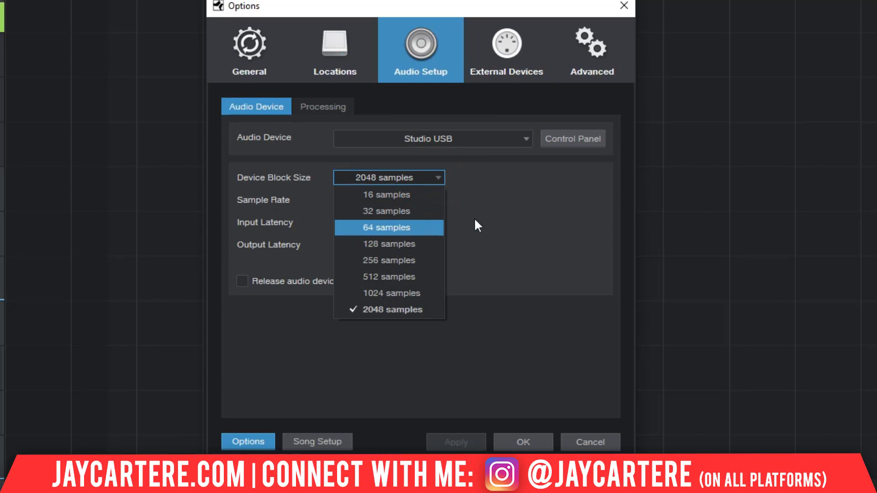
pyautogui.click(512, 218)
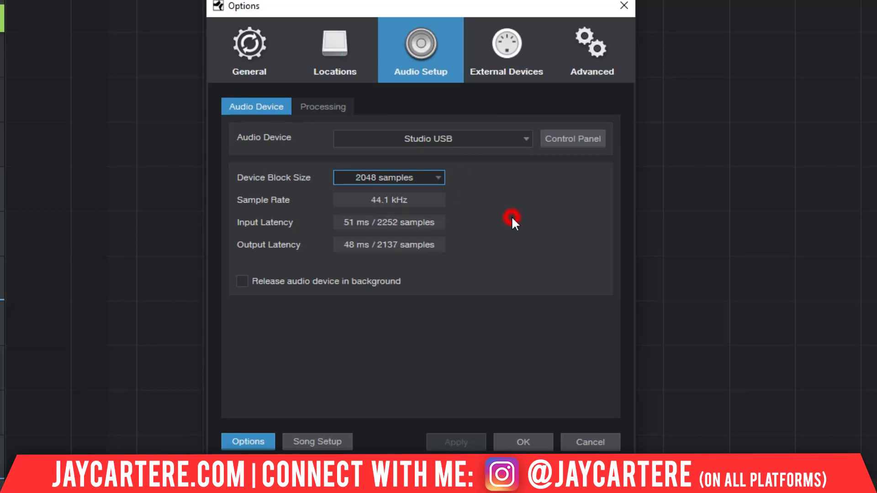
pyautogui.click(421, 178)
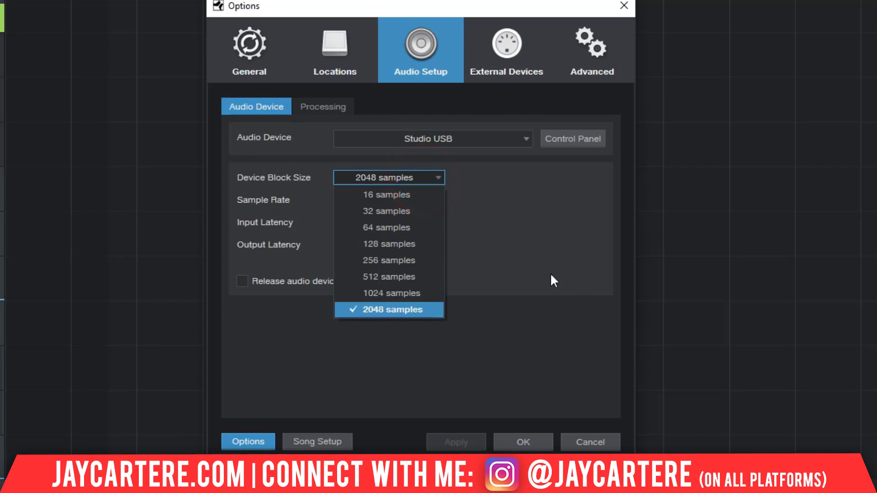
pyautogui.click(539, 262)
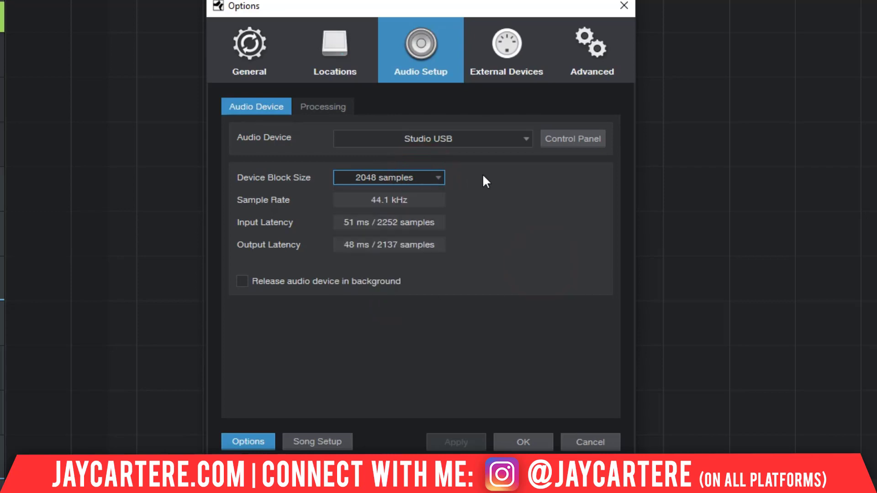
pyautogui.click(521, 139)
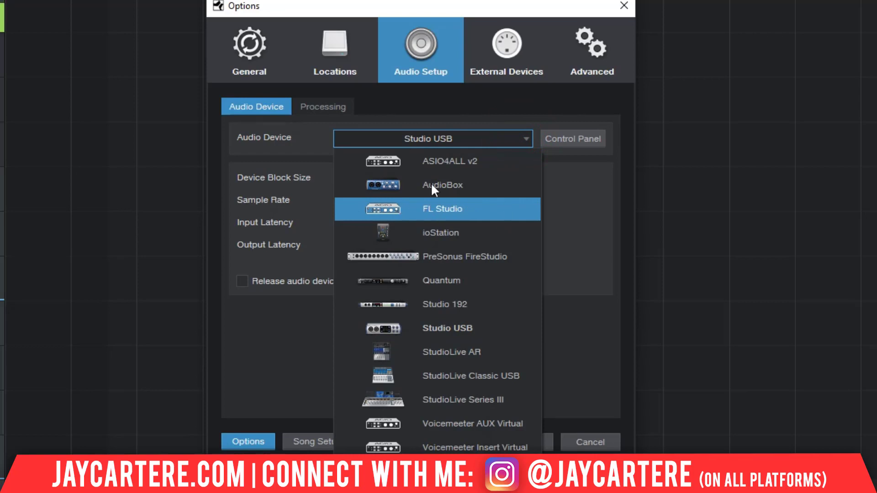
pyautogui.click(588, 209)
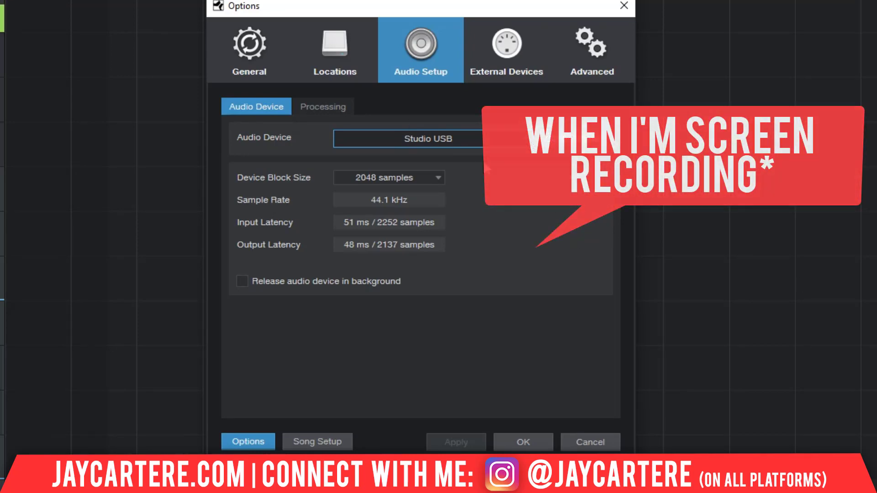
pyautogui.click(517, 137)
pyautogui.click(599, 209)
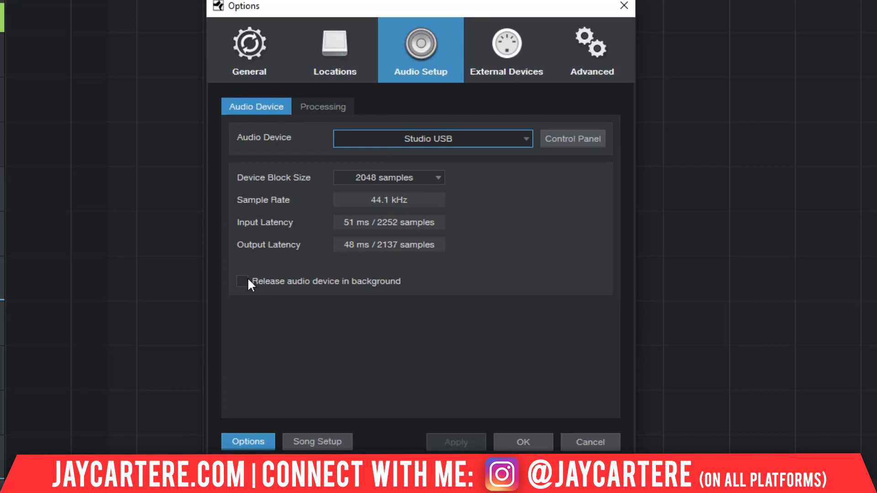
# Review the Processing settings, keep Studio USB at 2048 samples, and apply the Options with OK.
pyautogui.moveTo(467, 7); pyautogui.dragTo(436, 7)
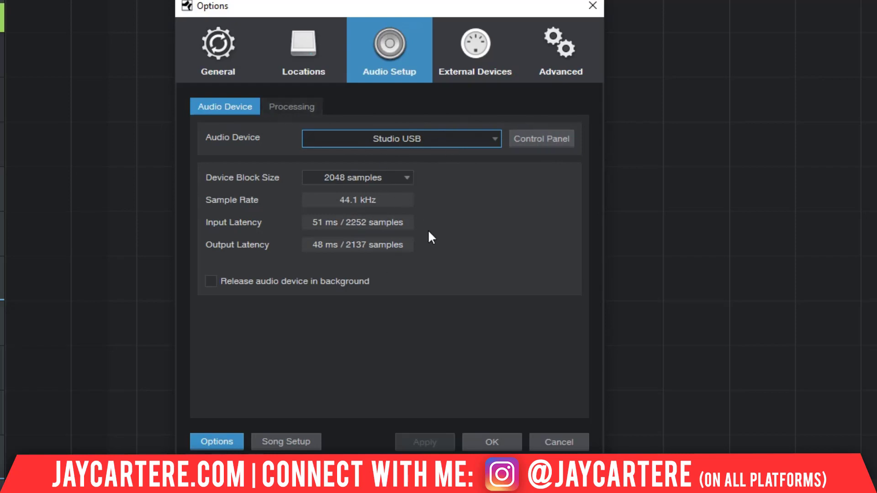
pyautogui.click(282, 105)
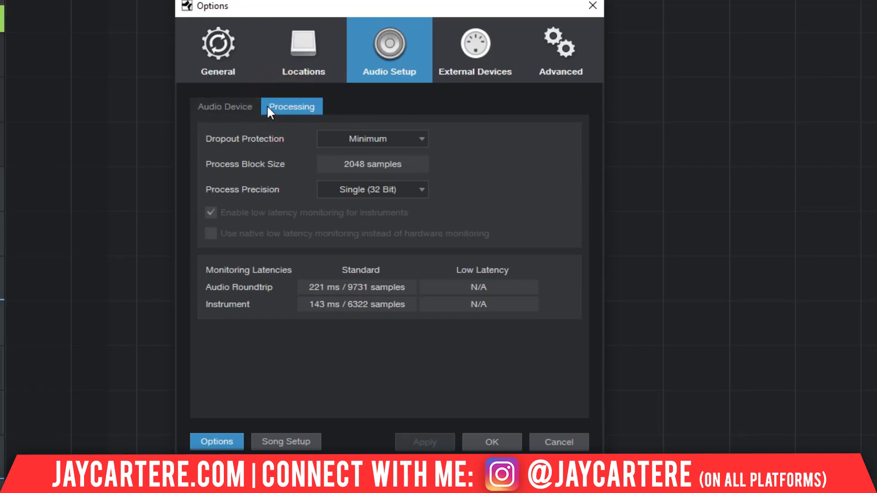
pyautogui.click(231, 111)
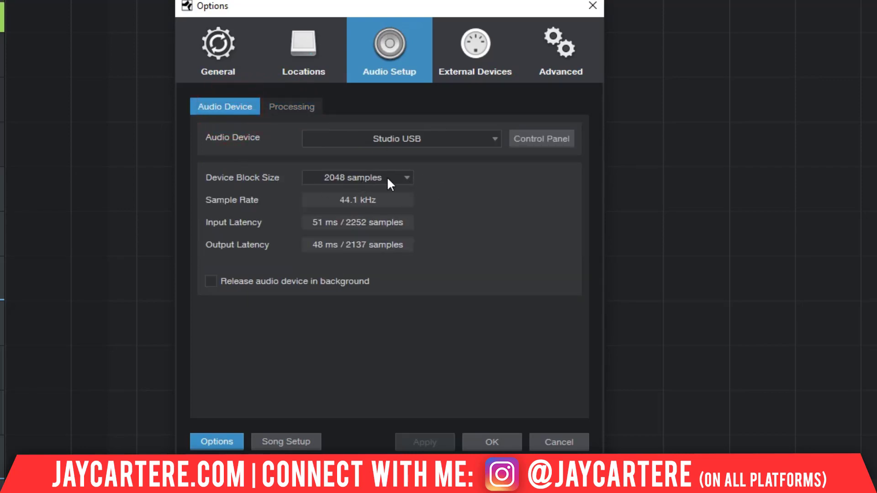
pyautogui.click(489, 136)
pyautogui.click(559, 246)
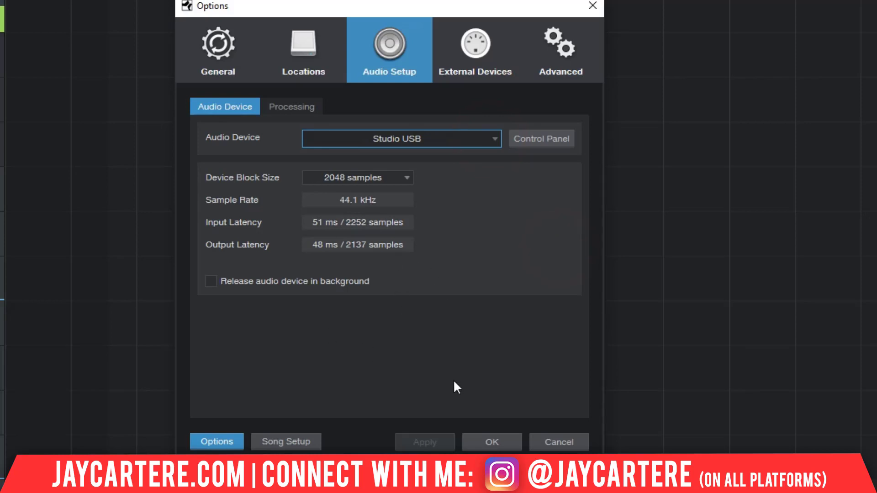
pyautogui.click(501, 442)
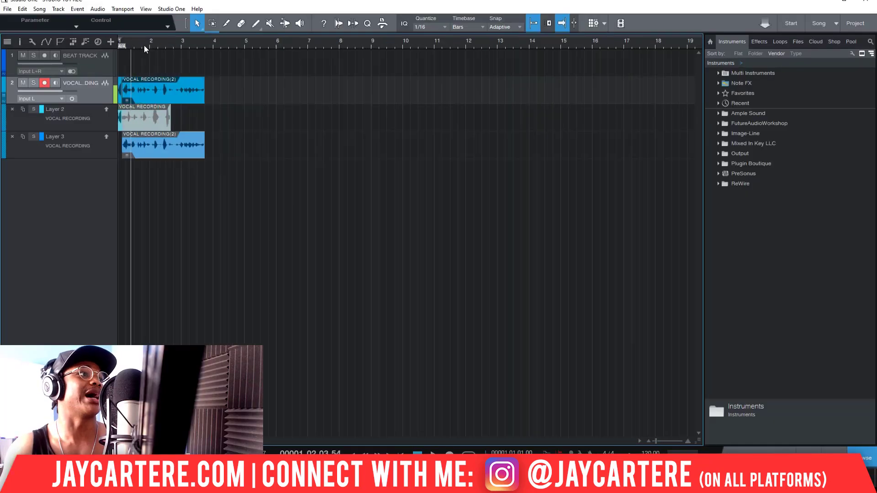
pyautogui.hscroll(5, 144, 45)
pyautogui.hscroll(-3, 137, 42)
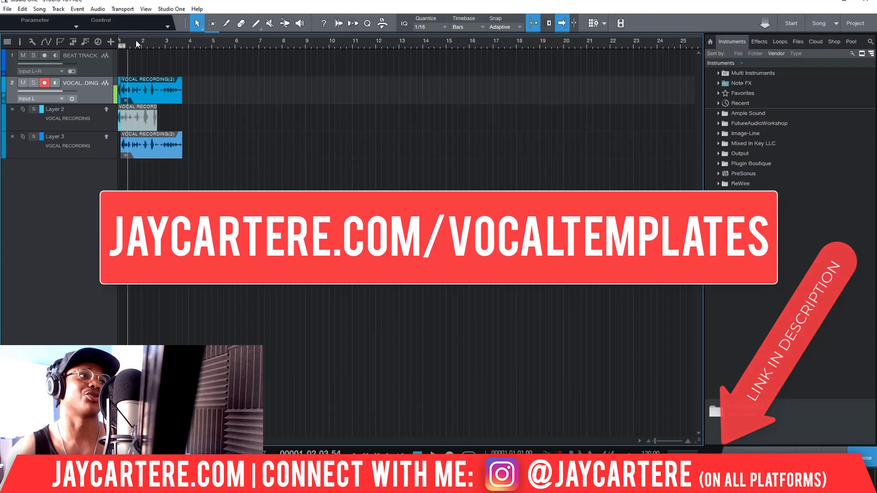
# Show the Console mixer (F3) from the View menu beneath the STUDIO TUT REC arrangement.
pyautogui.click(146, 10)
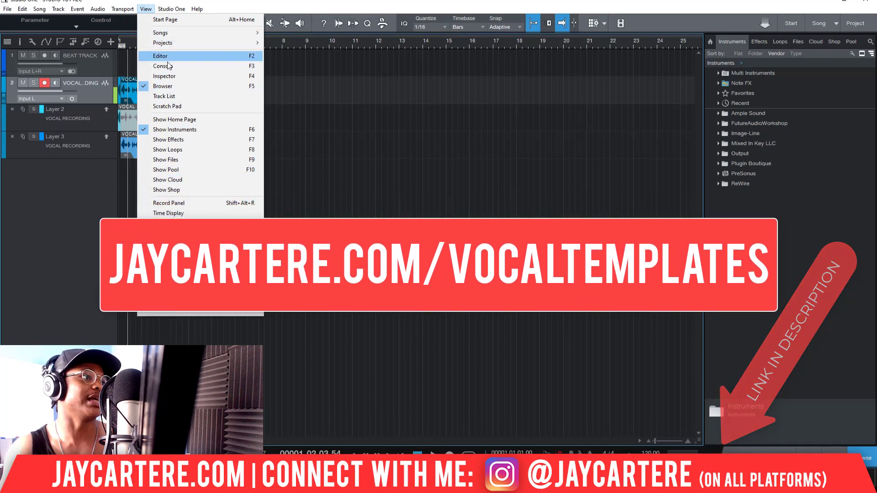
pyautogui.moveTo(193, 298)
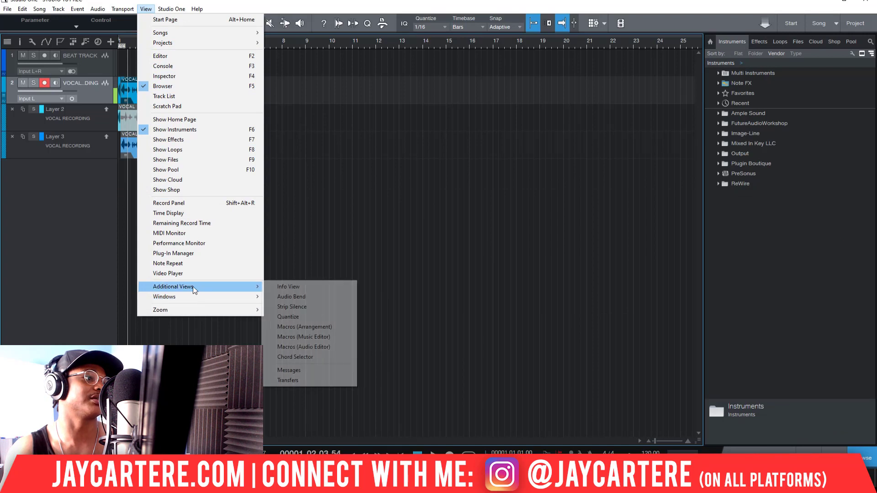
pyautogui.click(165, 66)
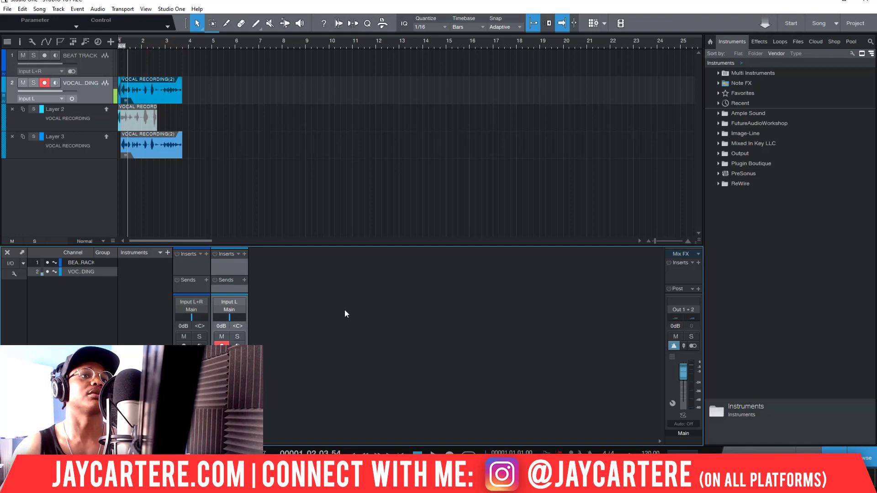
# Undock the Console, with its two track channels and Main, into a separate floating window.
pyautogui.moveTo(264, 245)
pyautogui.mouseDown()
pyautogui.moveTo(266, 220)
pyautogui.moveTo(271, 250)
pyautogui.mouseUp()
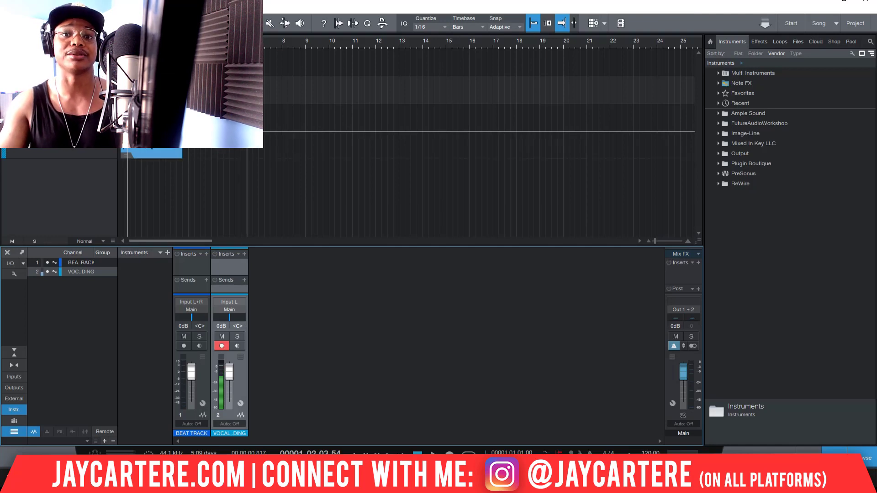
pyautogui.click(21, 253)
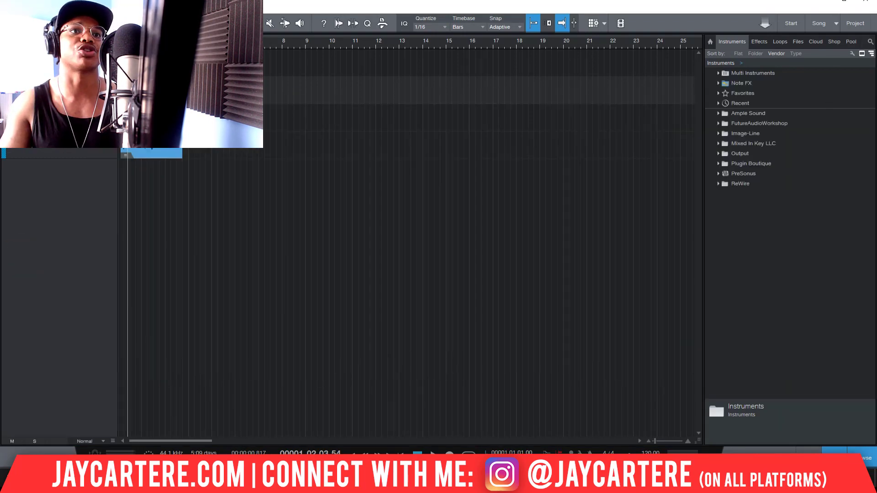
# Move the floating Console toward the middle, then dock it back under the arrangement.
pyautogui.moveTo(724, 76); pyautogui.dragTo(402, 131)
pyautogui.rightClick(247, 150)
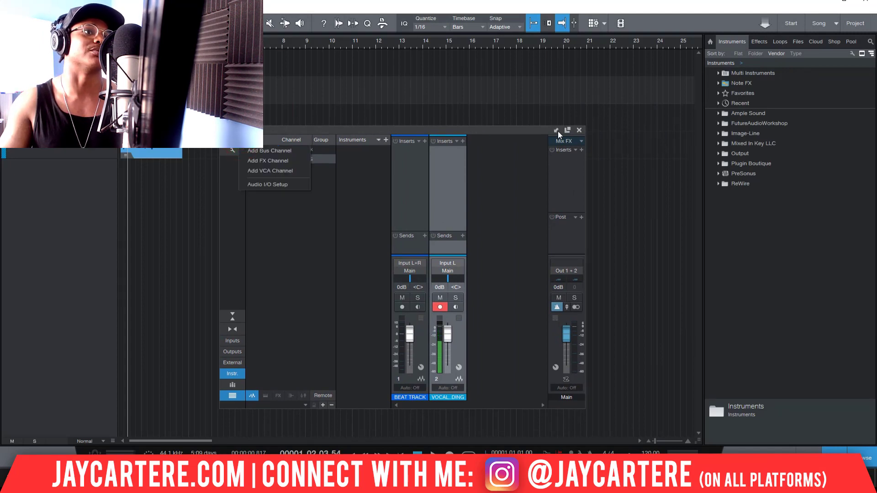
pyautogui.click(533, 128)
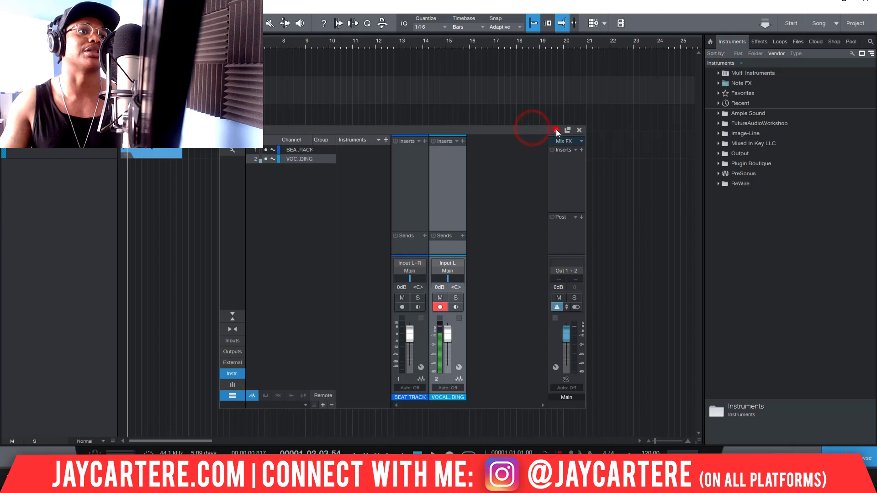
pyautogui.click(556, 130)
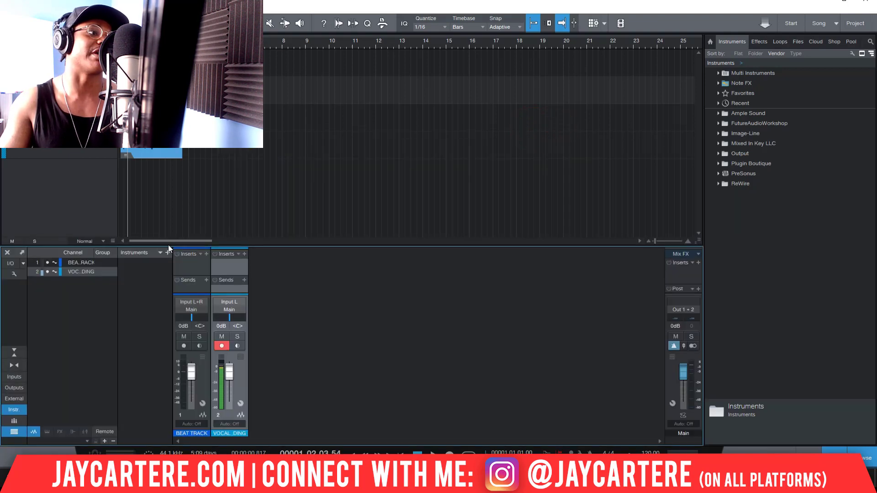